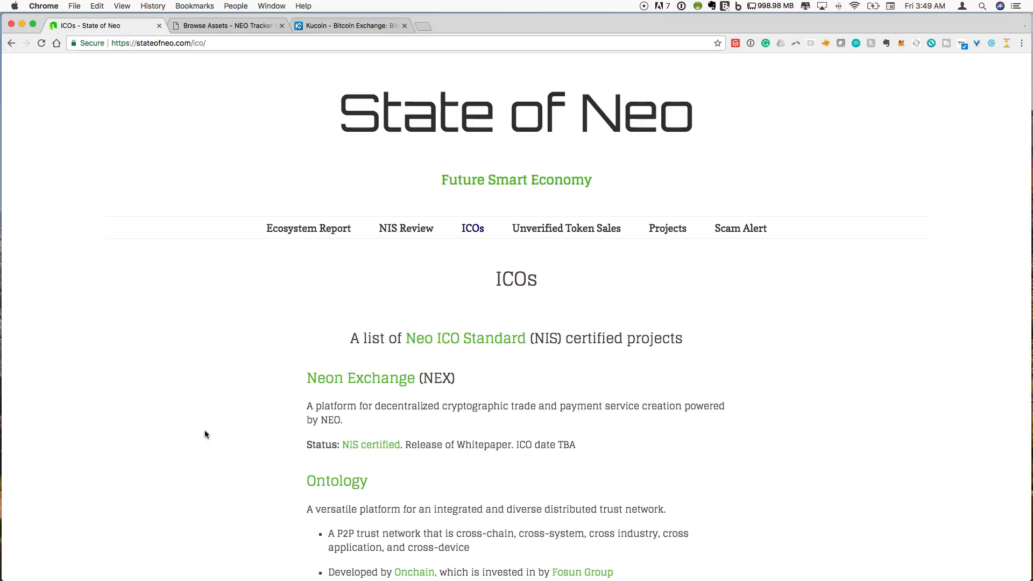
# Scroll the State of Neo certified ICO list past Deep Brain and Zeepin, then switch to NEO Tracker's assets table
pyautogui.scroll(-2, 219, 367)
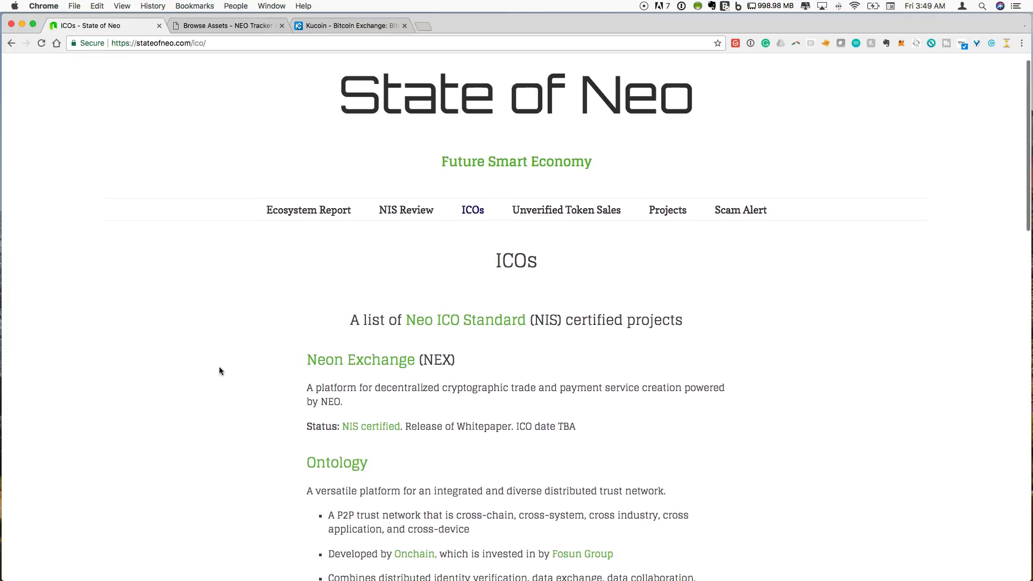
pyautogui.scroll(-1, 219, 370)
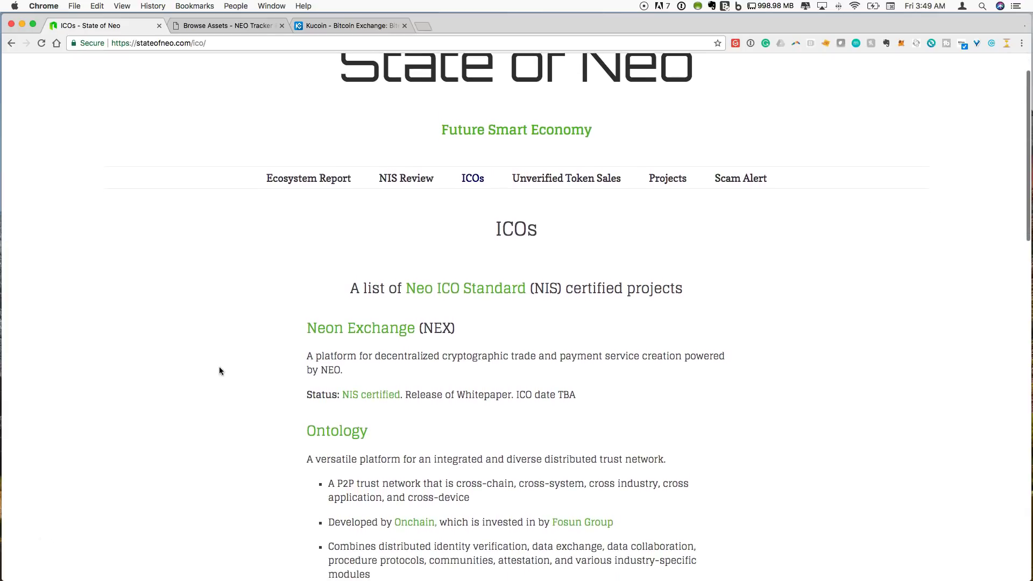
pyautogui.scroll(-3, 219, 370)
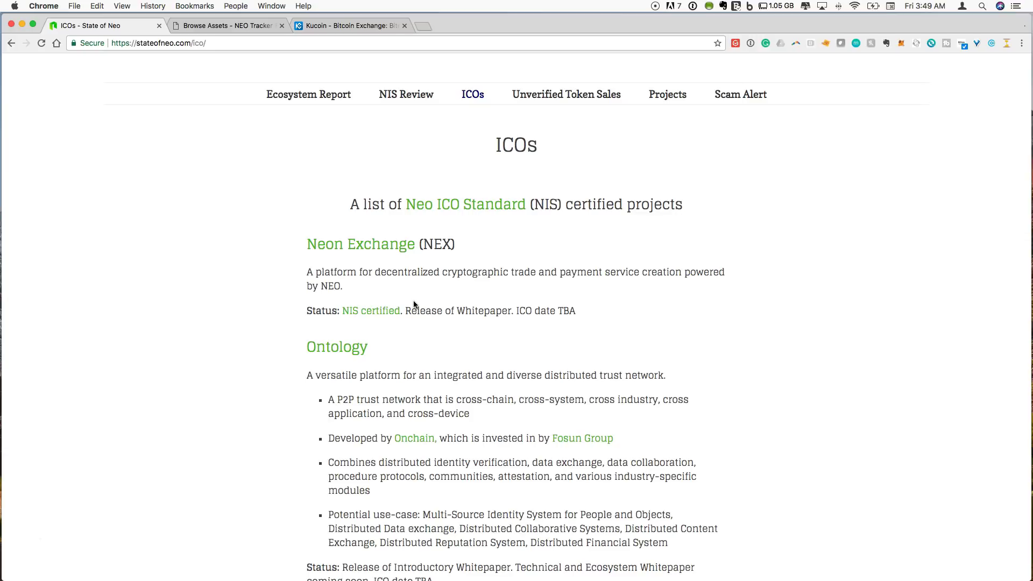
pyautogui.scroll(-5, 414, 304)
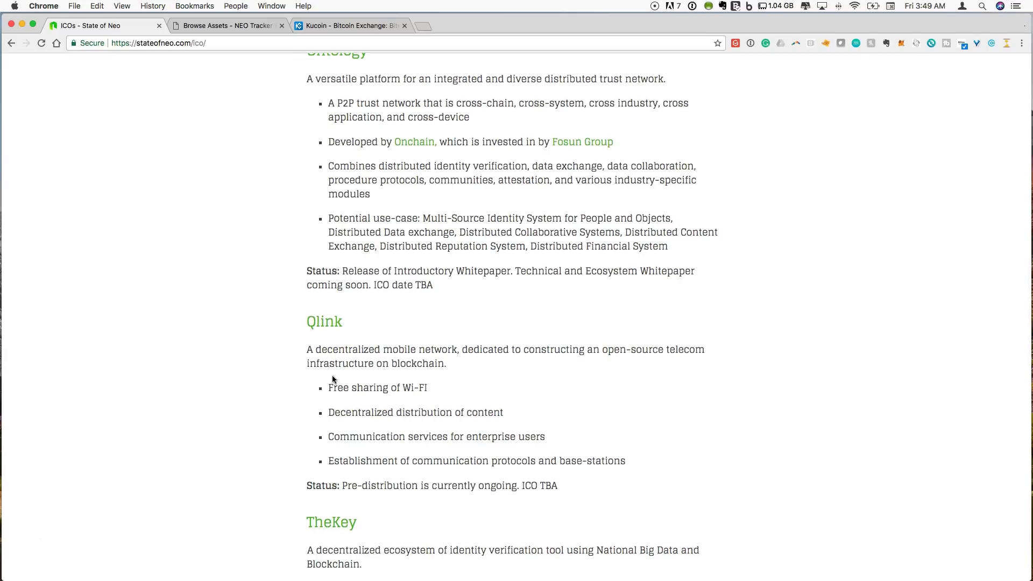
pyautogui.scroll(-2, 332, 376)
pyautogui.scroll(-3, 332, 375)
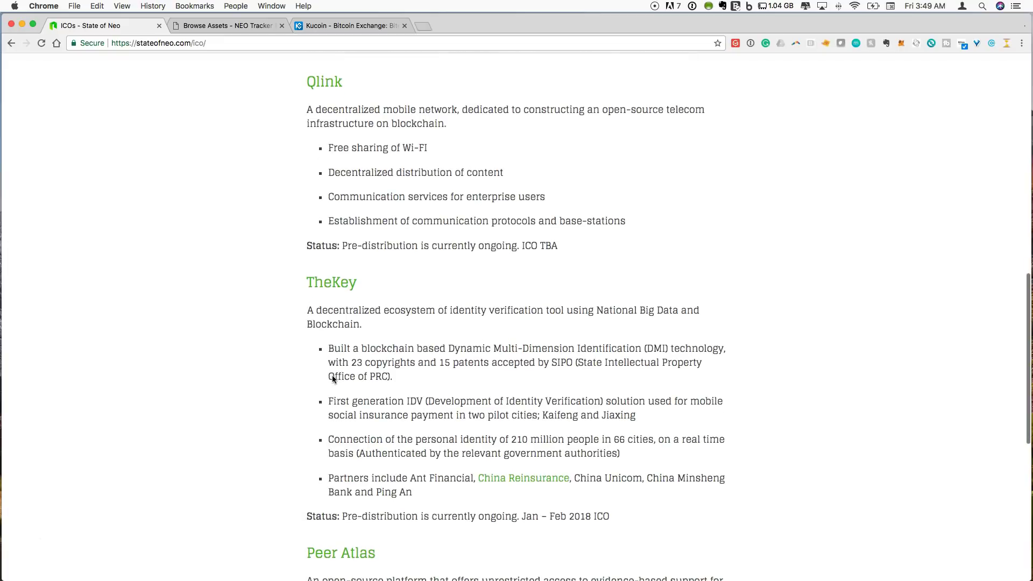
pyautogui.scroll(-4, 332, 375)
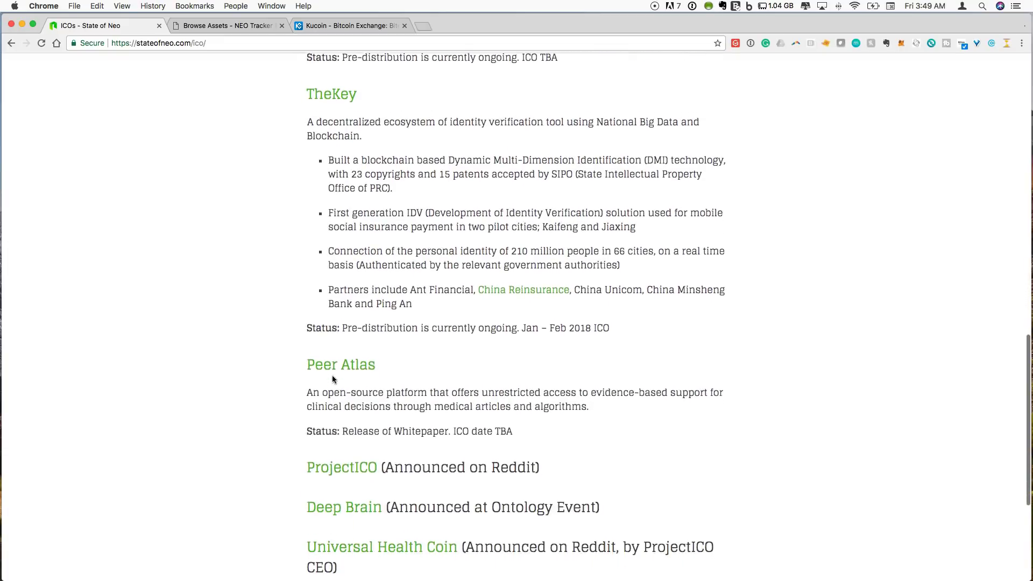
pyautogui.scroll(-1, 331, 376)
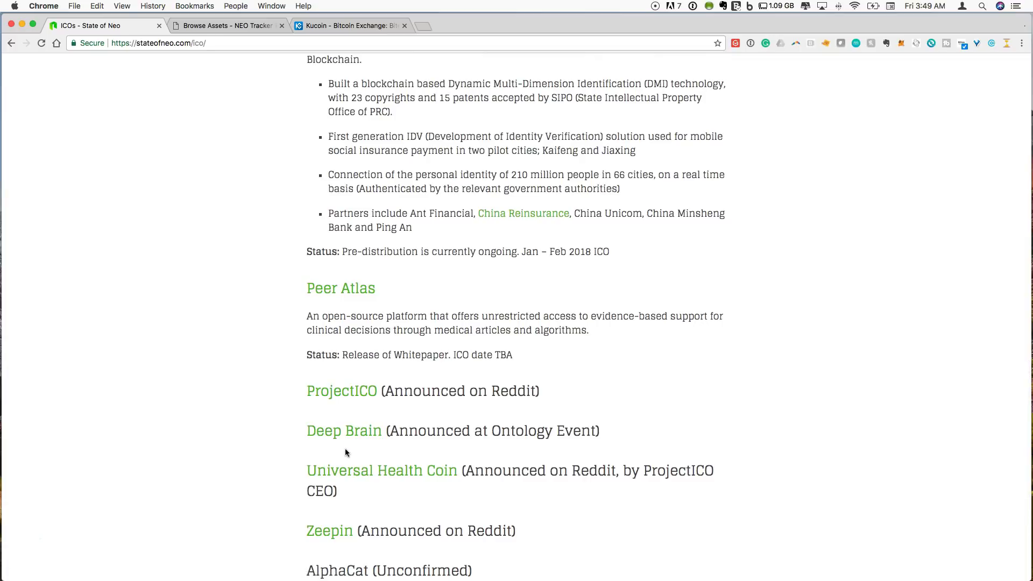
pyautogui.scroll(-1, 344, 452)
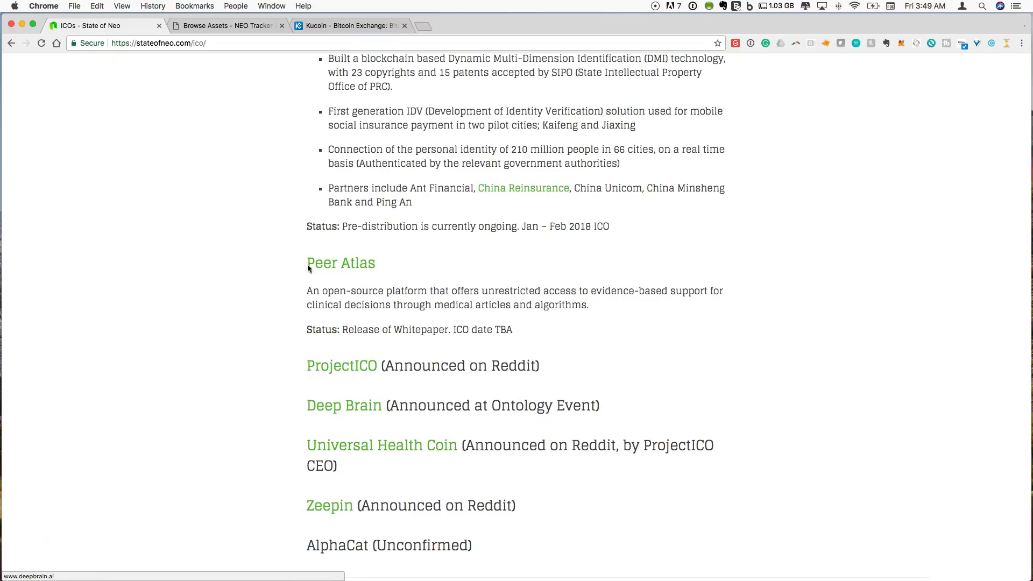
pyautogui.click(209, 30)
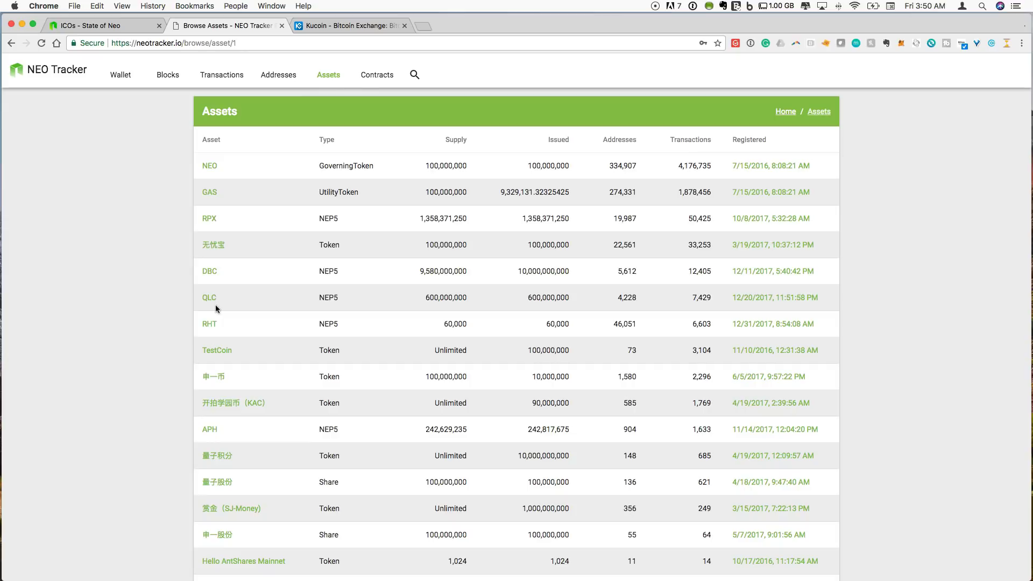
# Browse KuCoin's home page price cards, including DeepBrain Chain DBC, and return to the top
pyautogui.click(321, 28)
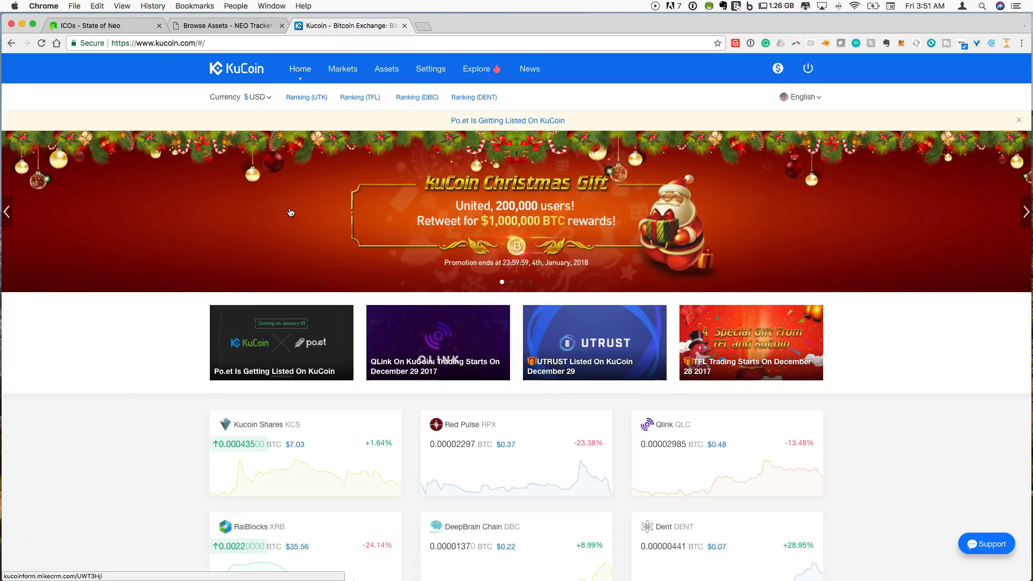
pyautogui.scroll(-1, 290, 212)
pyautogui.scroll(-3, 291, 212)
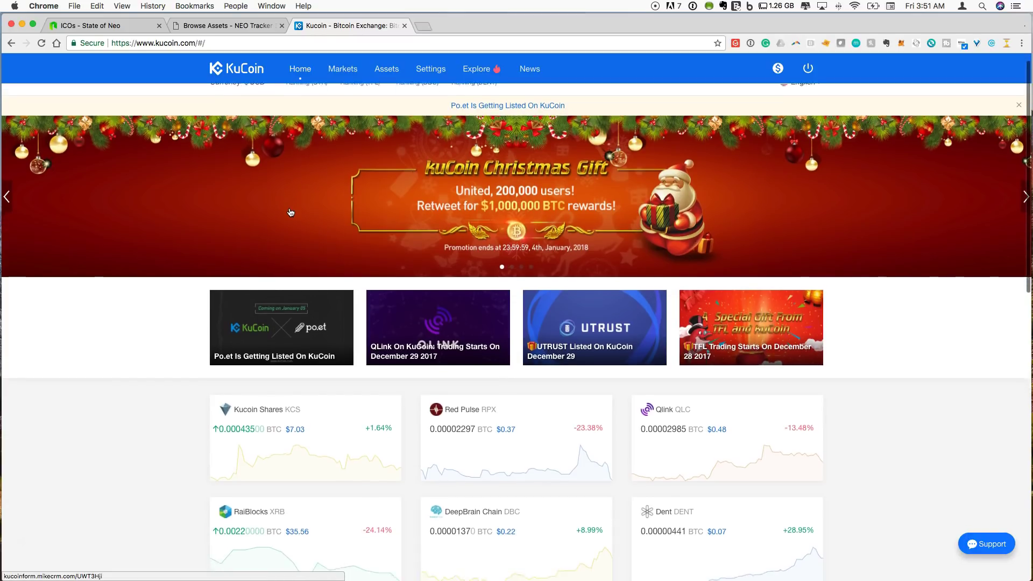
pyautogui.scroll(-1, 291, 212)
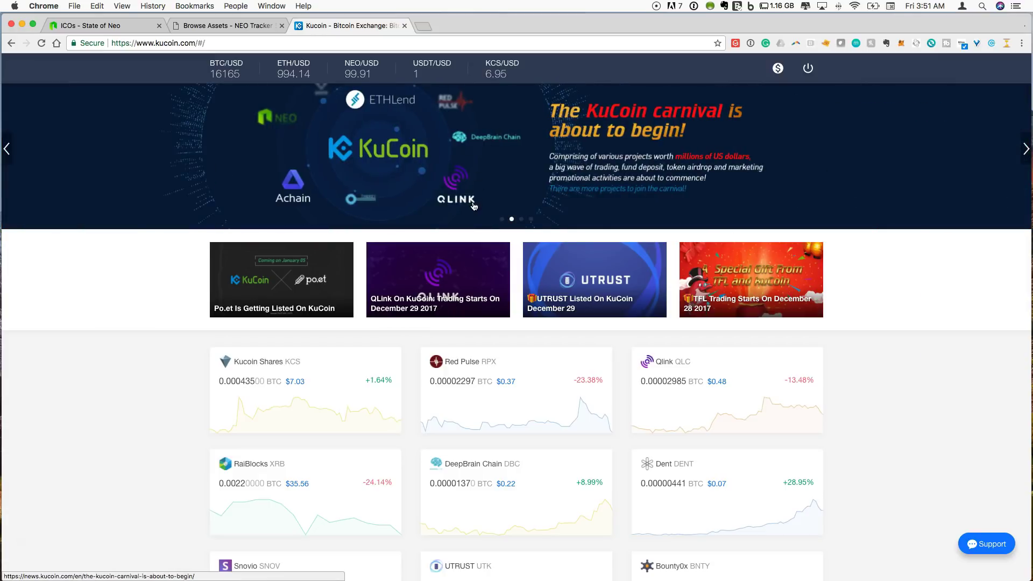
pyautogui.scroll(2, 474, 206)
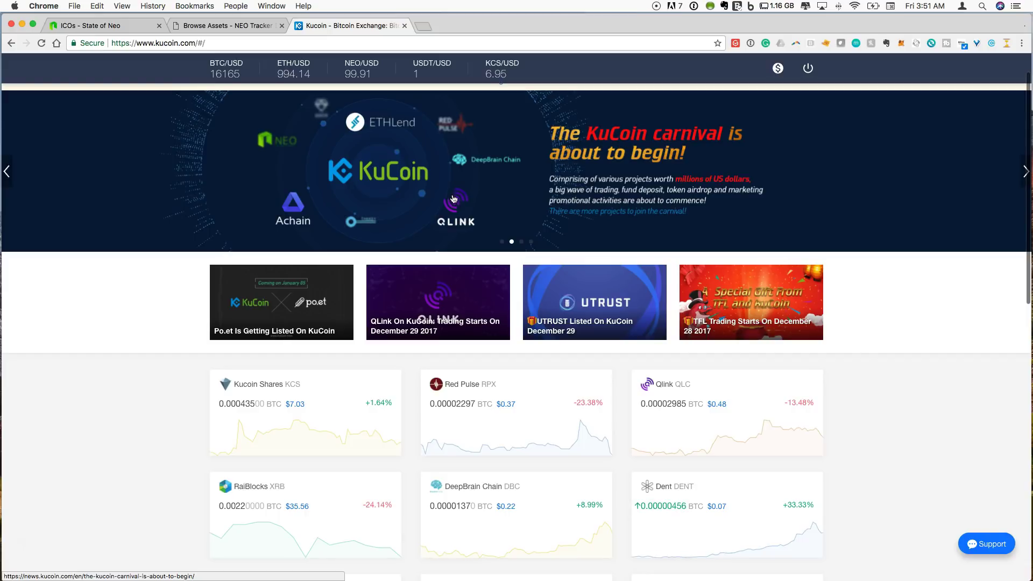
pyautogui.scroll(-5, 454, 199)
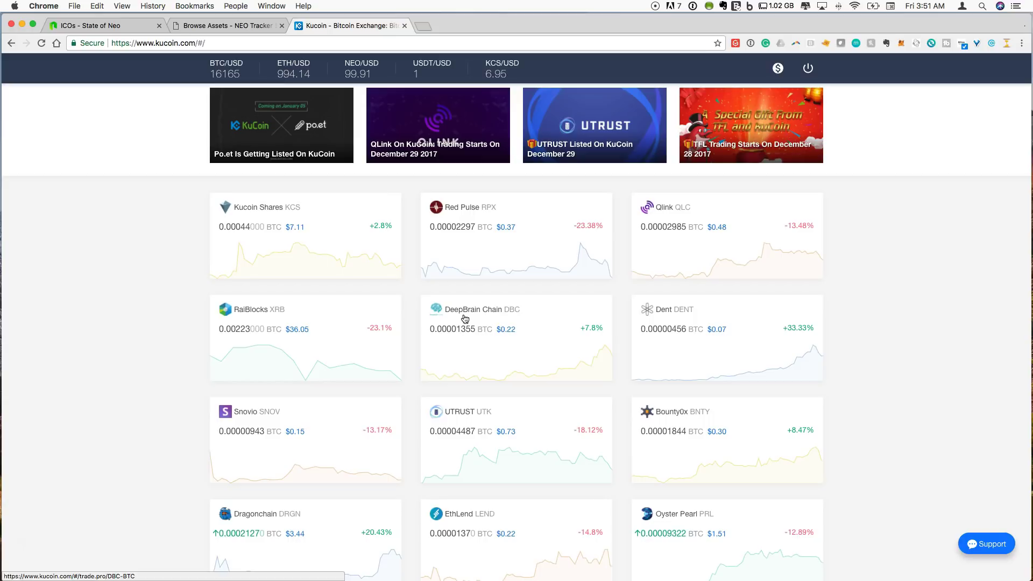
pyautogui.scroll(5, 464, 318)
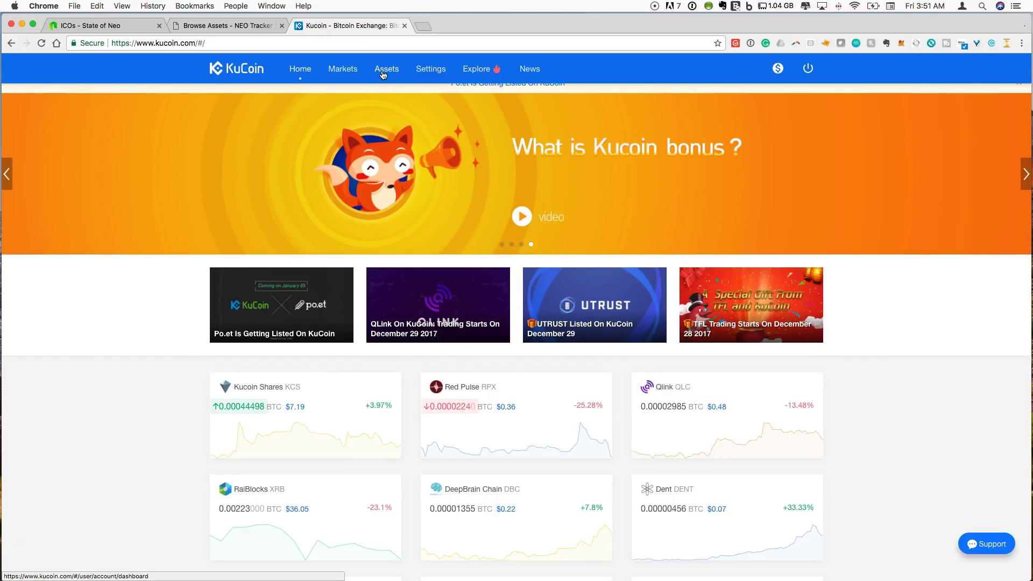
# Sort KuCoin asset balances by available amount, showing 0.03797768 NEO first, then open Markets
pyautogui.click(382, 71)
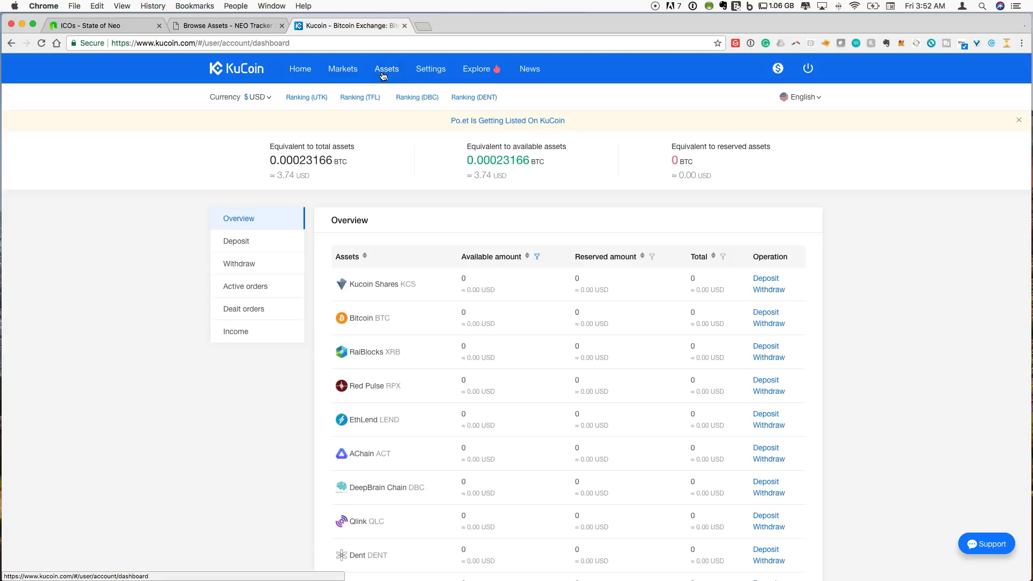
pyautogui.click(527, 258)
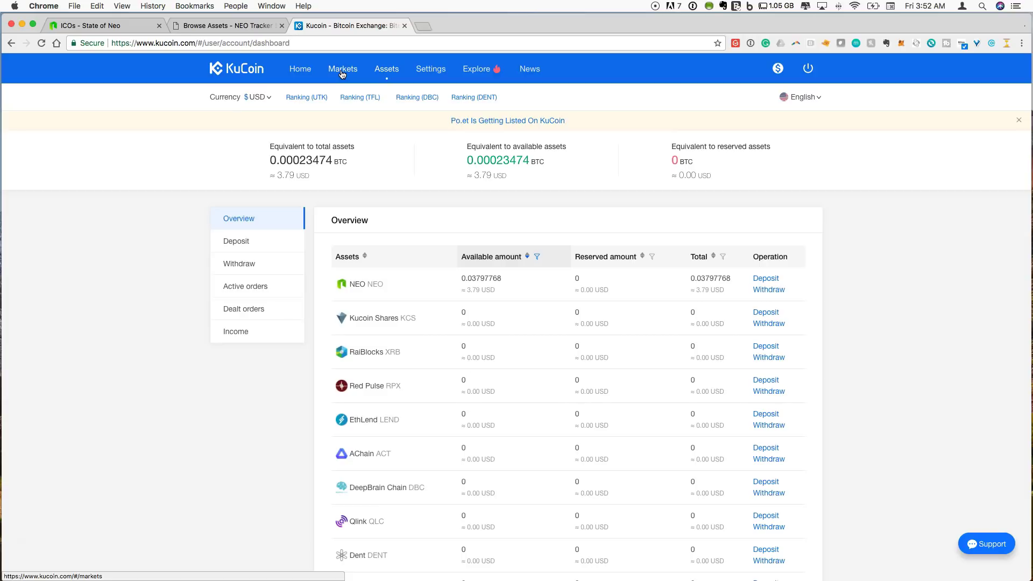
pyautogui.click(341, 73)
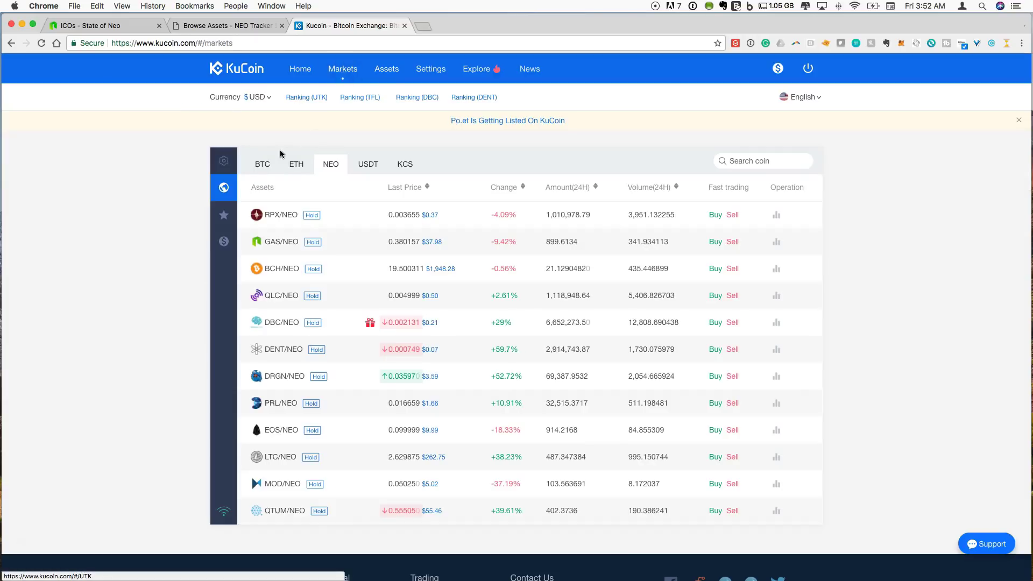
# Scroll through the BTC-quoted pairs, then switch the markets table to ETH pairs
pyautogui.click(266, 164)
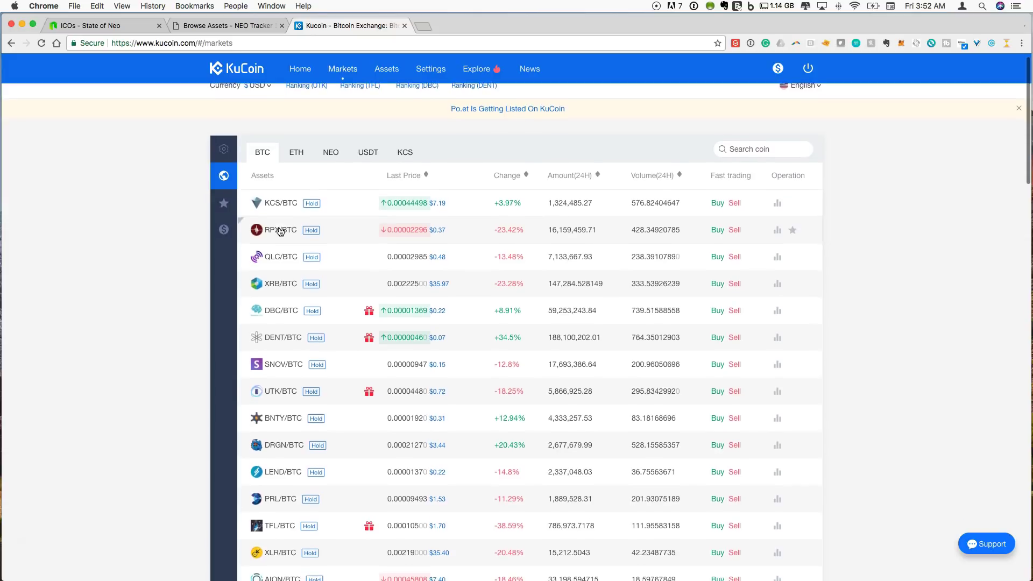
pyautogui.scroll(-3, 283, 288)
pyautogui.scroll(-3, 283, 288)
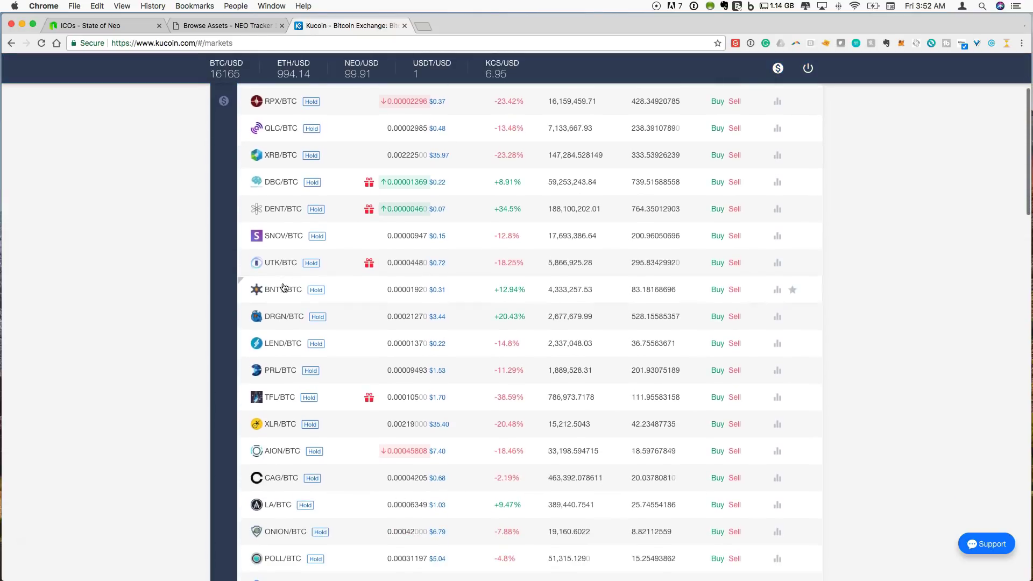
pyautogui.scroll(-3, 284, 287)
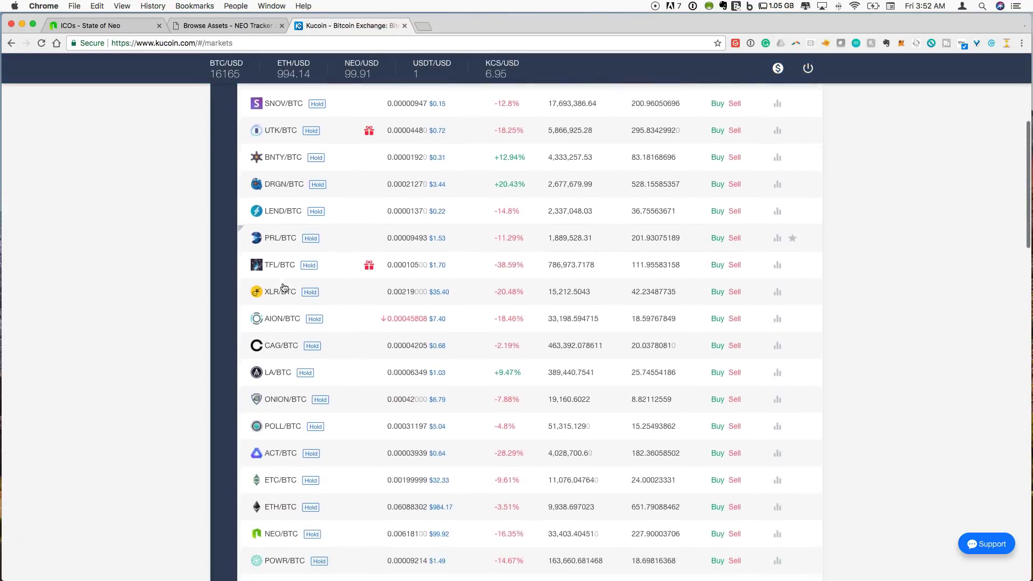
pyautogui.scroll(10, 284, 288)
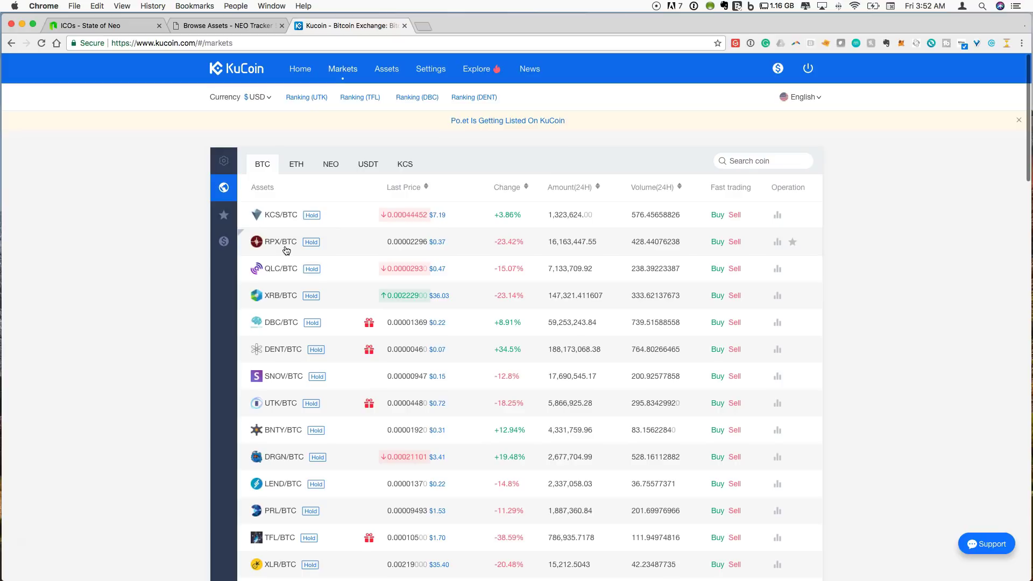
pyautogui.click(291, 171)
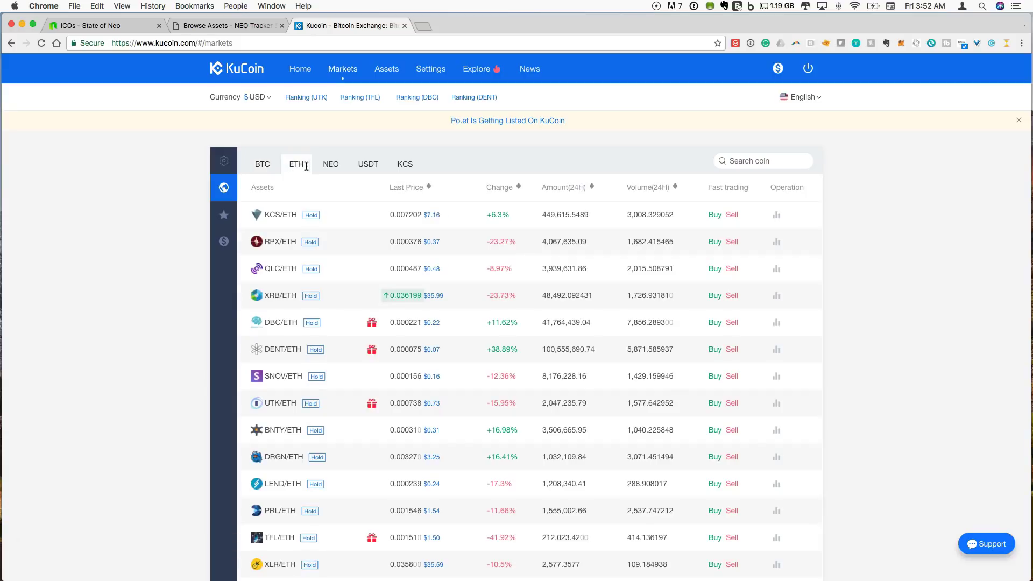
# List the NEO-quoted markets and start a quick buy on the DBC/NEO pair
pyautogui.click(335, 167)
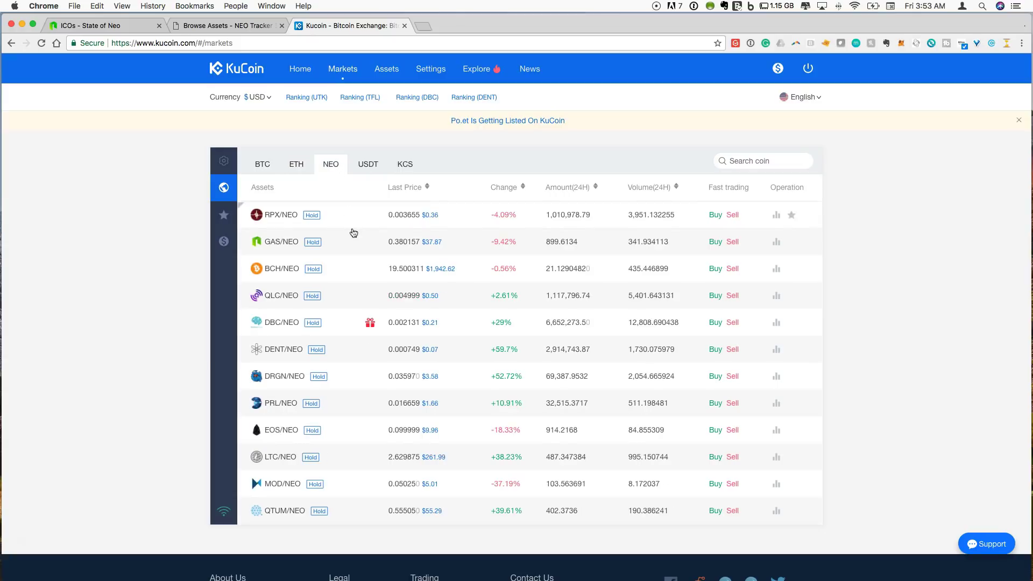
pyautogui.scroll(-1, 349, 241)
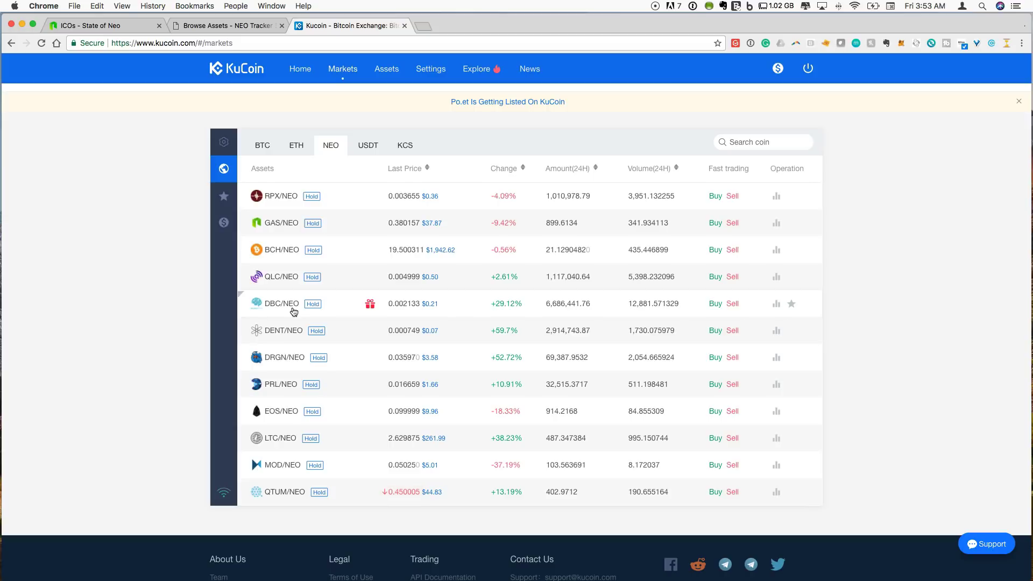
pyautogui.click(715, 305)
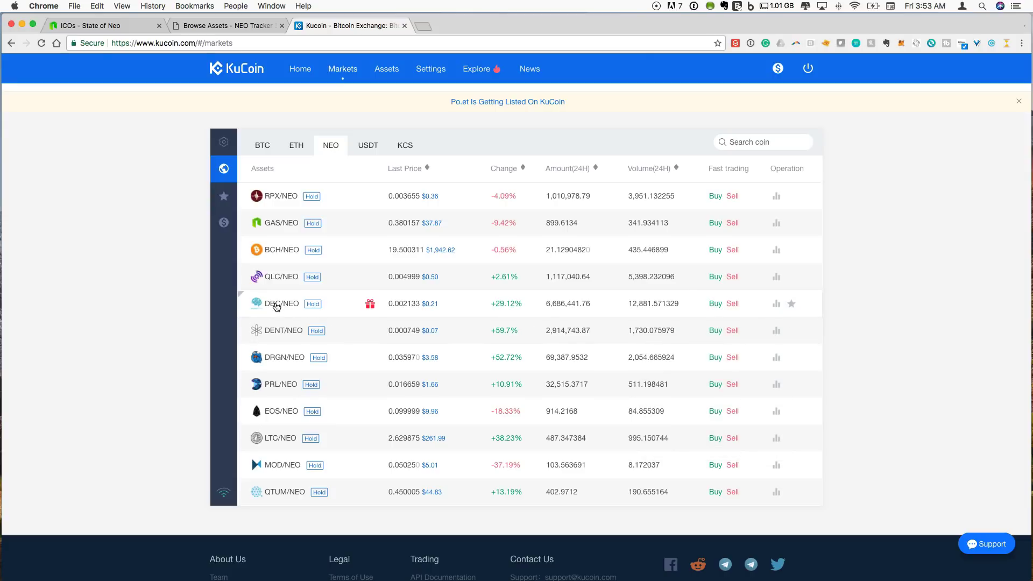
# Open the DBC/NEO trading chart and switch it to 30-minute candles
pyautogui.click(276, 306)
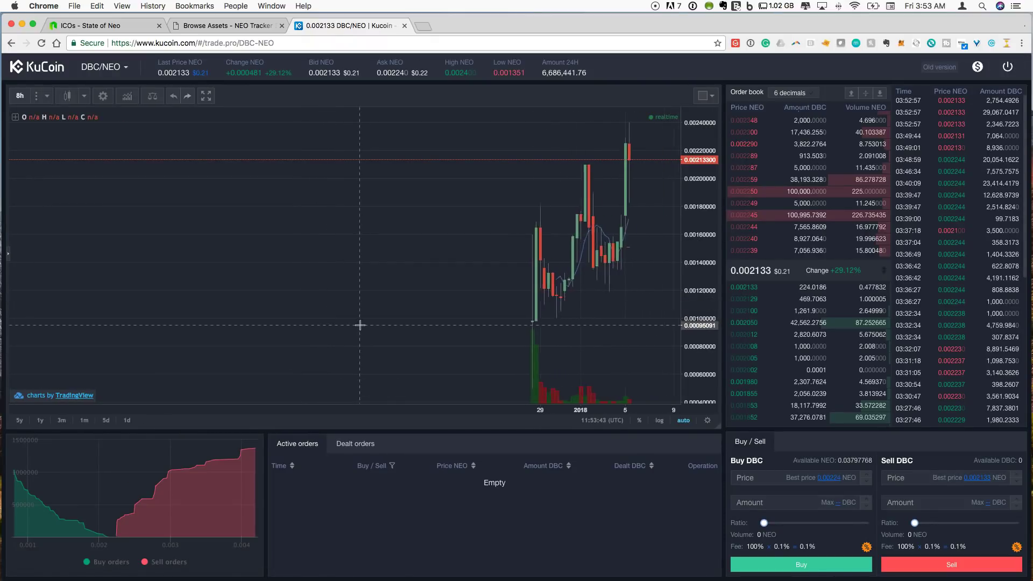
pyautogui.scroll(5, 360, 325)
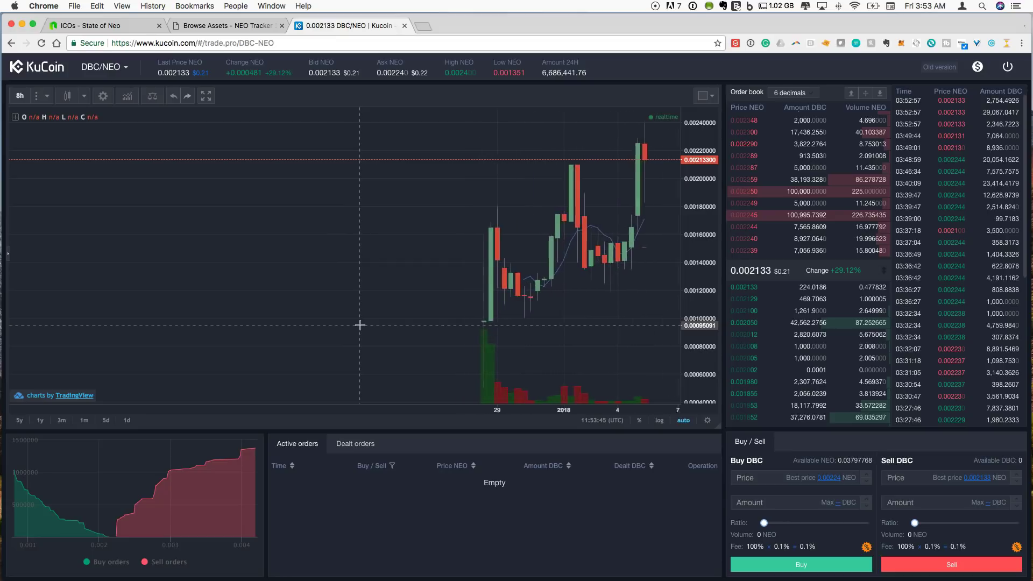
pyautogui.scroll(1, 360, 324)
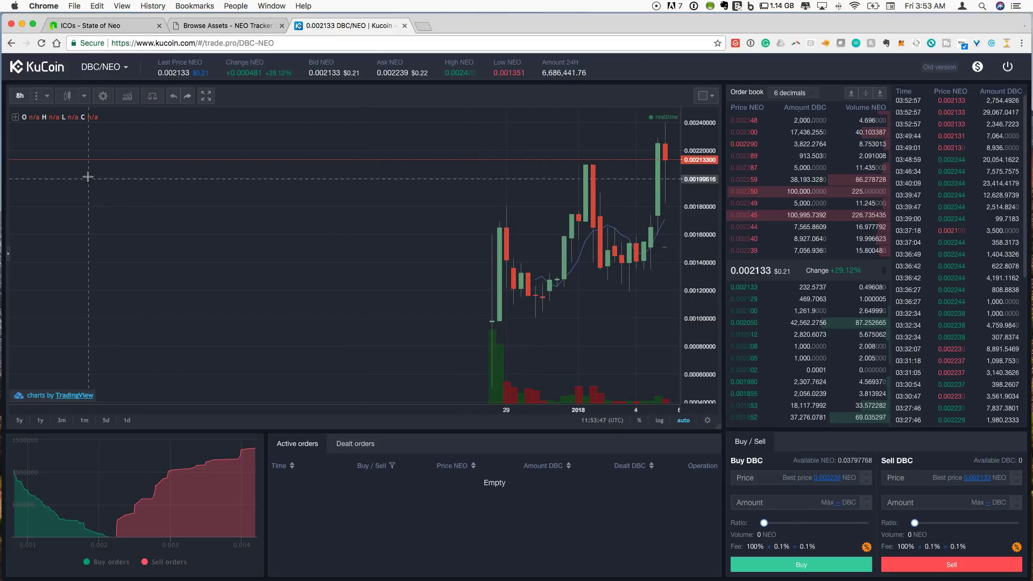
pyautogui.click(25, 97)
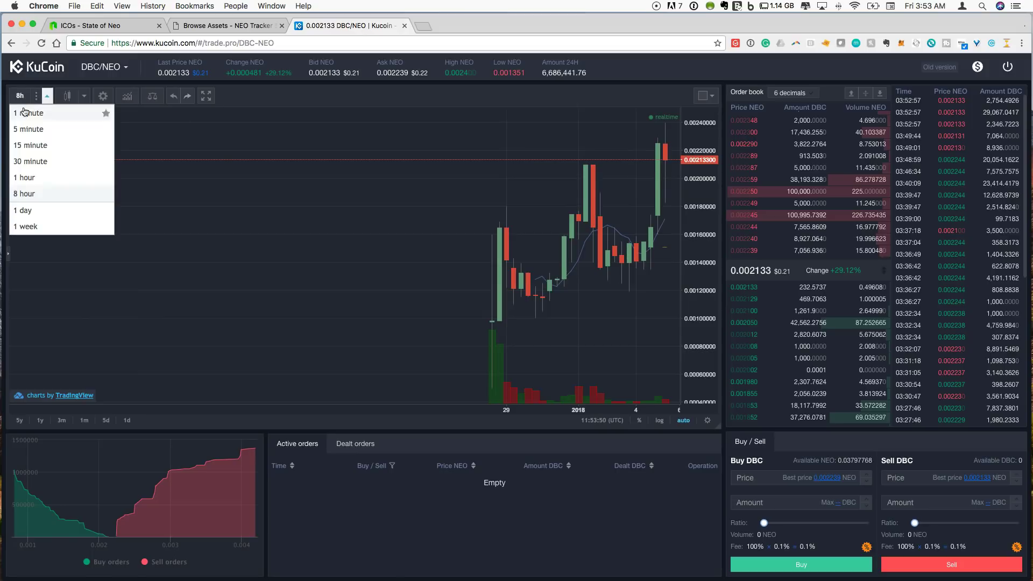
pyautogui.click(35, 164)
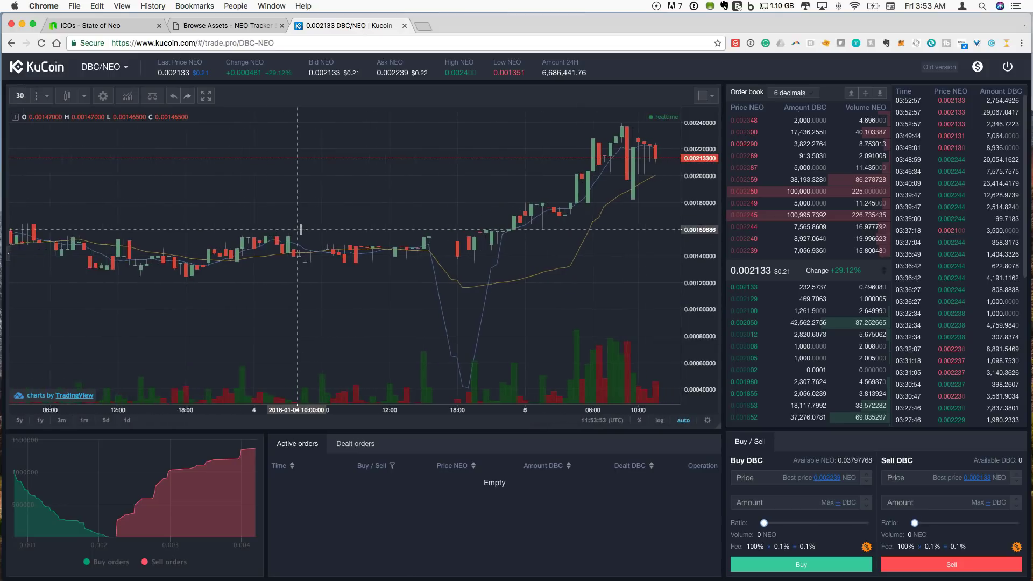
# Add the Relative Strength Index indicator to the chart, then return to the markets list
pyautogui.scroll(-2, 300, 229)
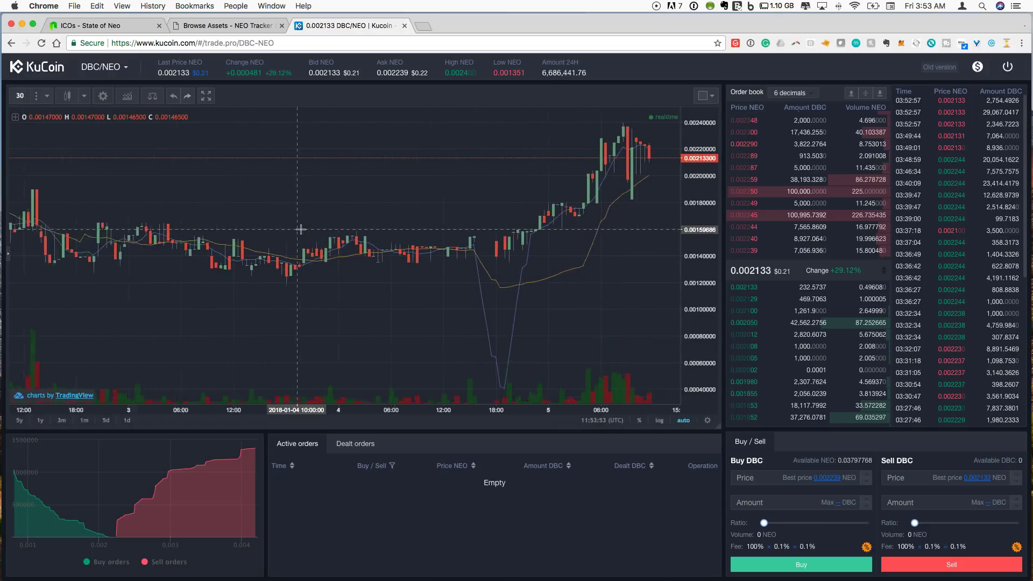
pyautogui.click(133, 99)
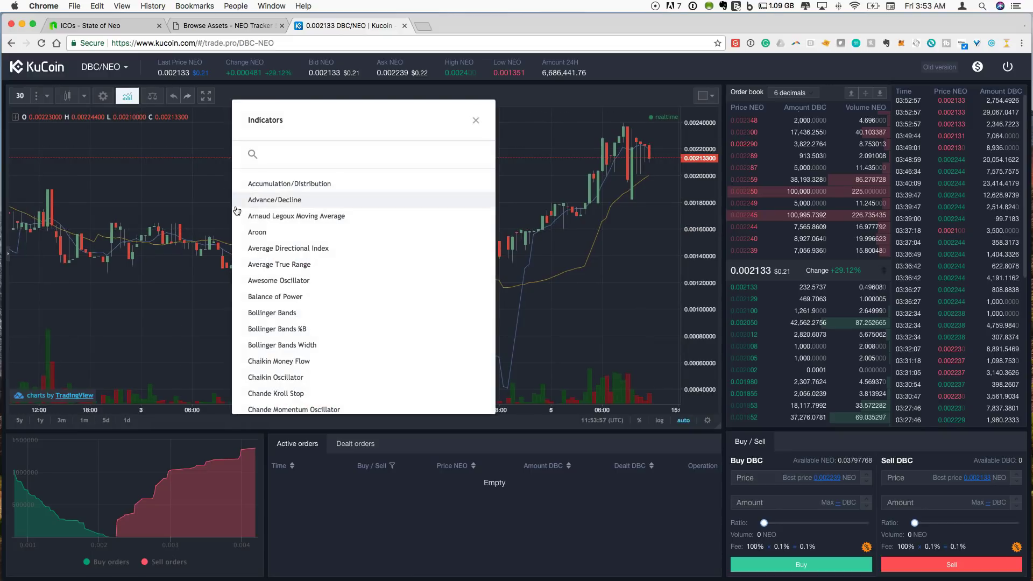
pyautogui.write('rsi')
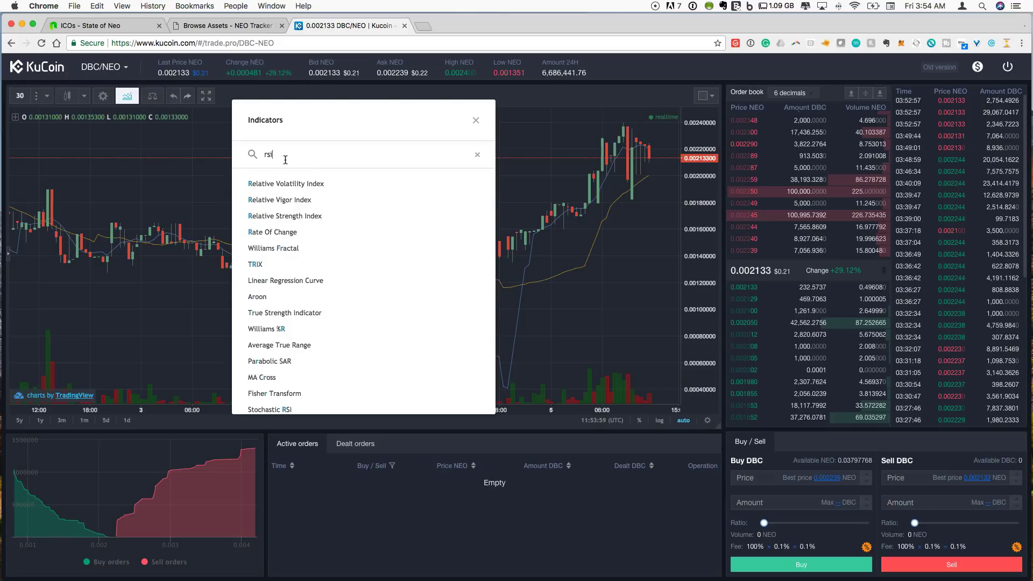
pyautogui.click(308, 186)
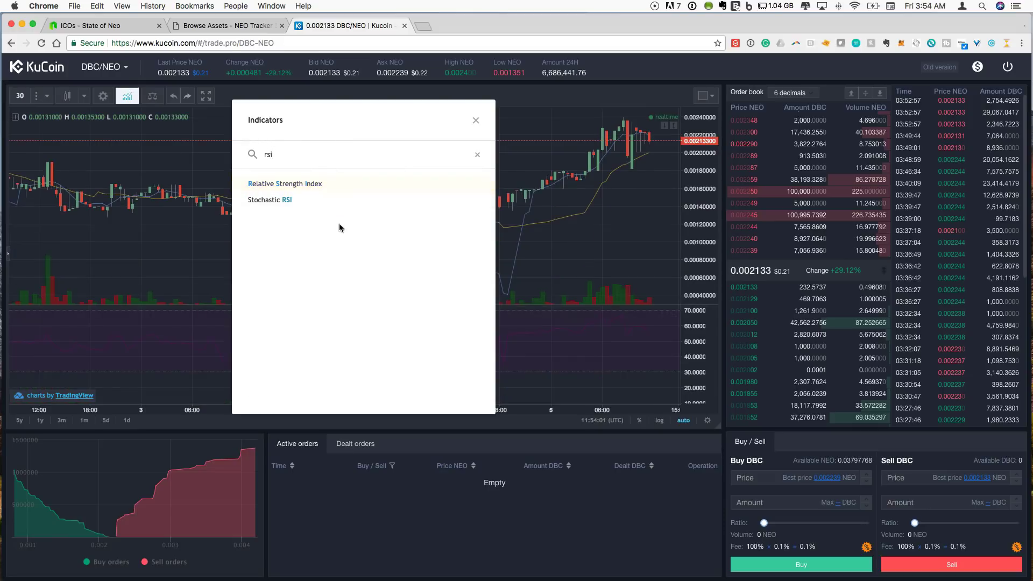
pyautogui.click(476, 120)
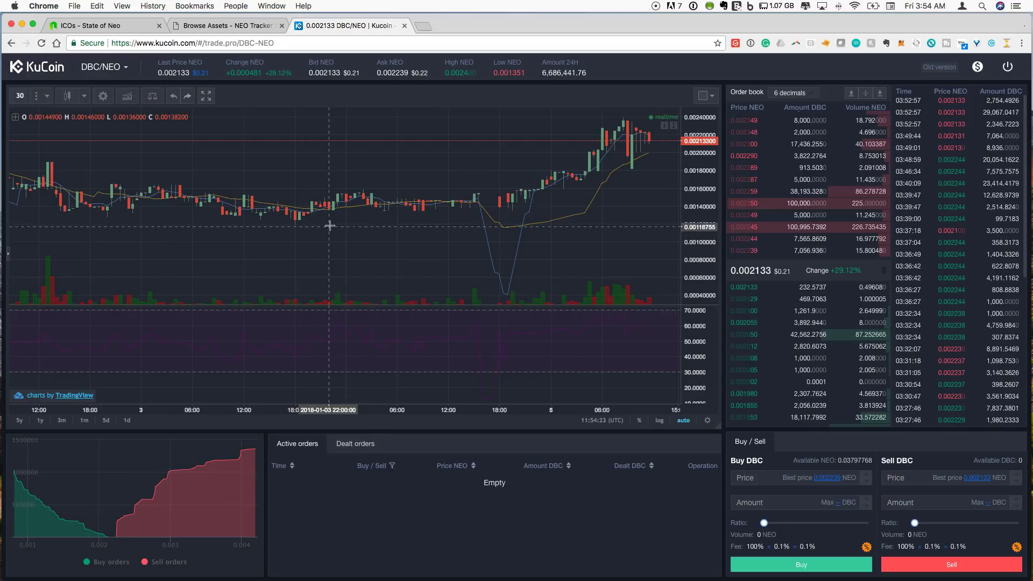
pyautogui.click(11, 43)
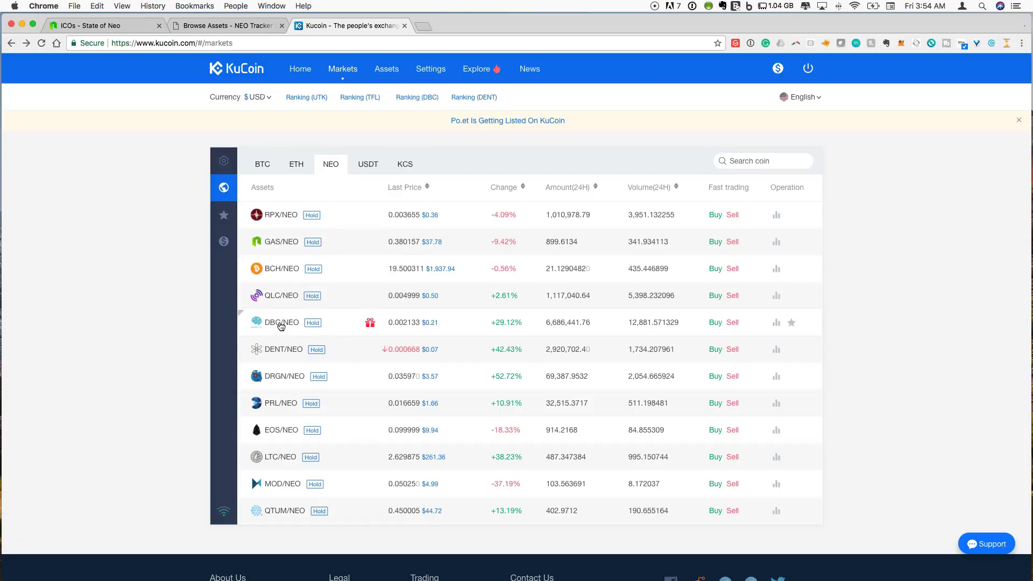
# Buy the maximum 16.9618 DBC at the 0.002238 NEO ask, then view the account balances
pyautogui.click(714, 322)
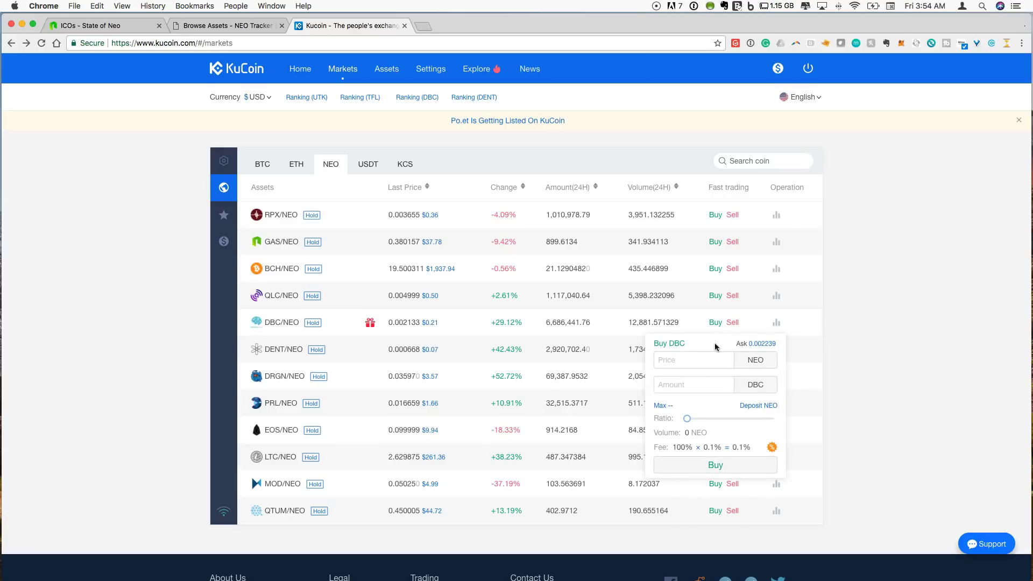
pyautogui.click(715, 360)
pyautogui.moveTo(767, 348)
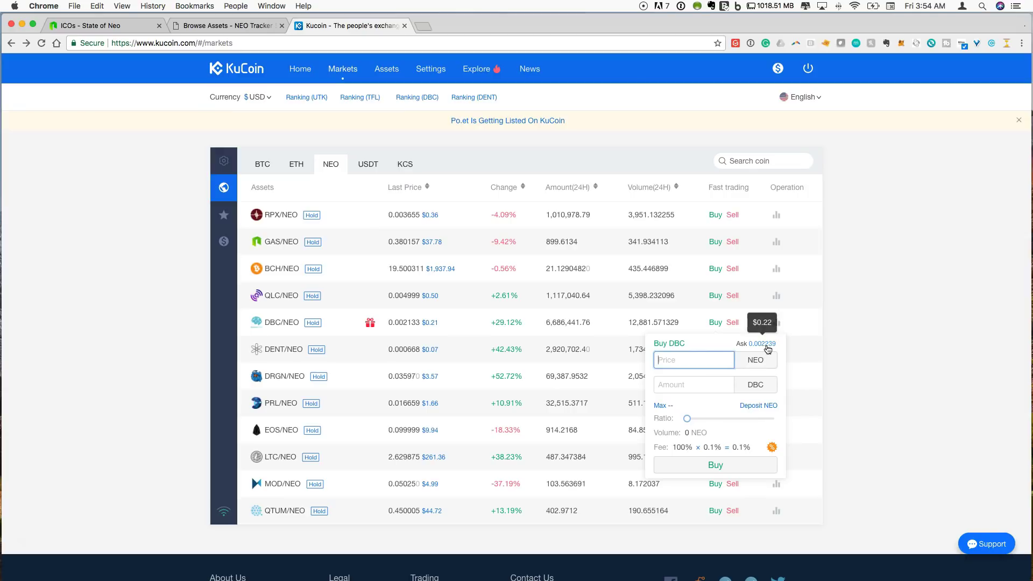
pyautogui.click(767, 347)
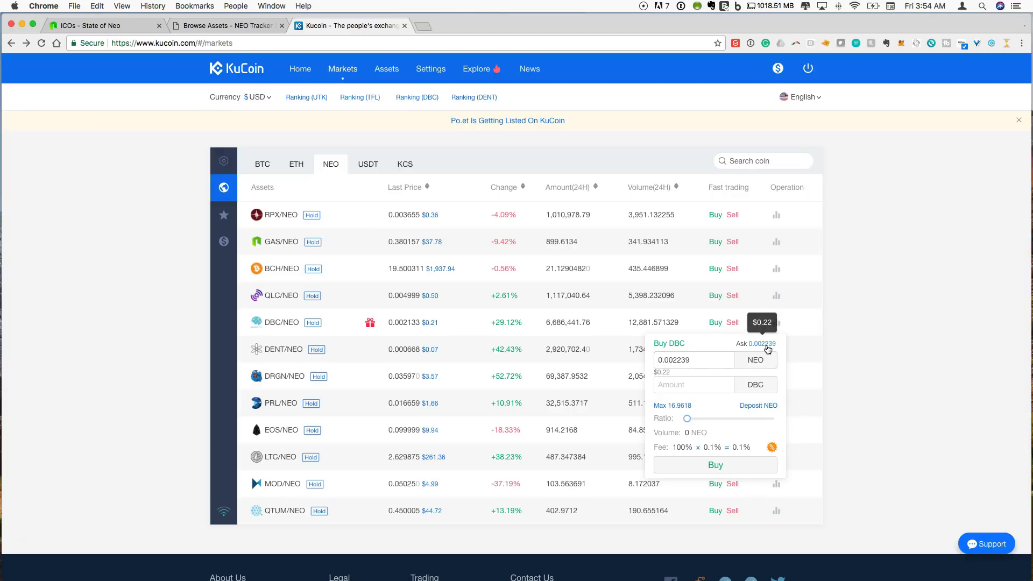
pyautogui.click(683, 406)
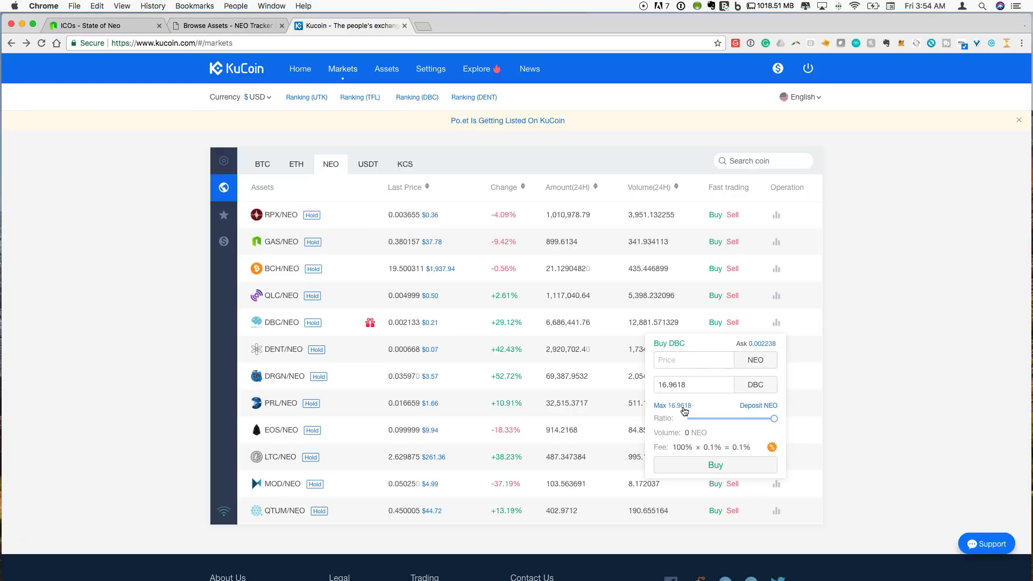
pyautogui.click(759, 344)
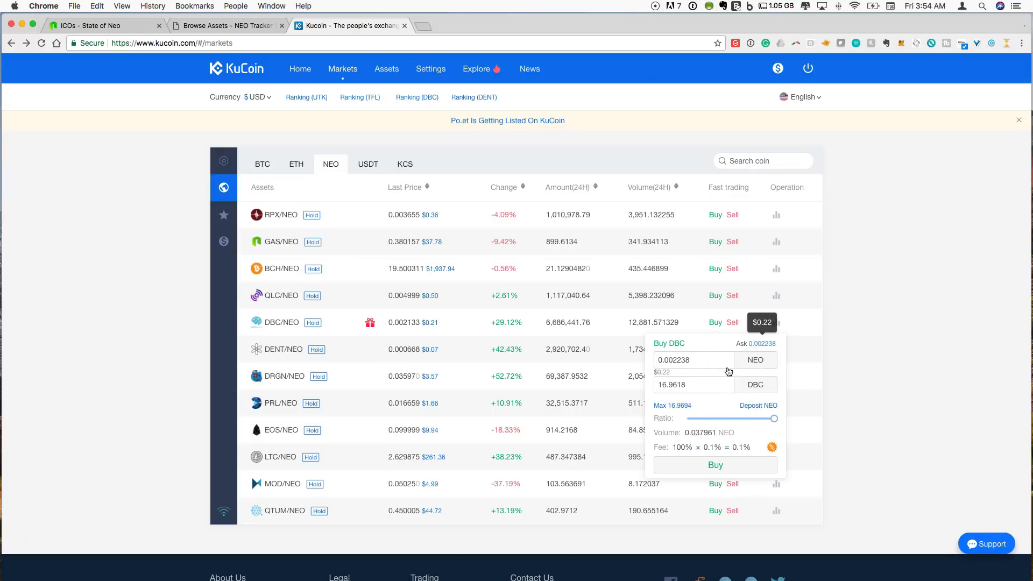
pyautogui.click(705, 465)
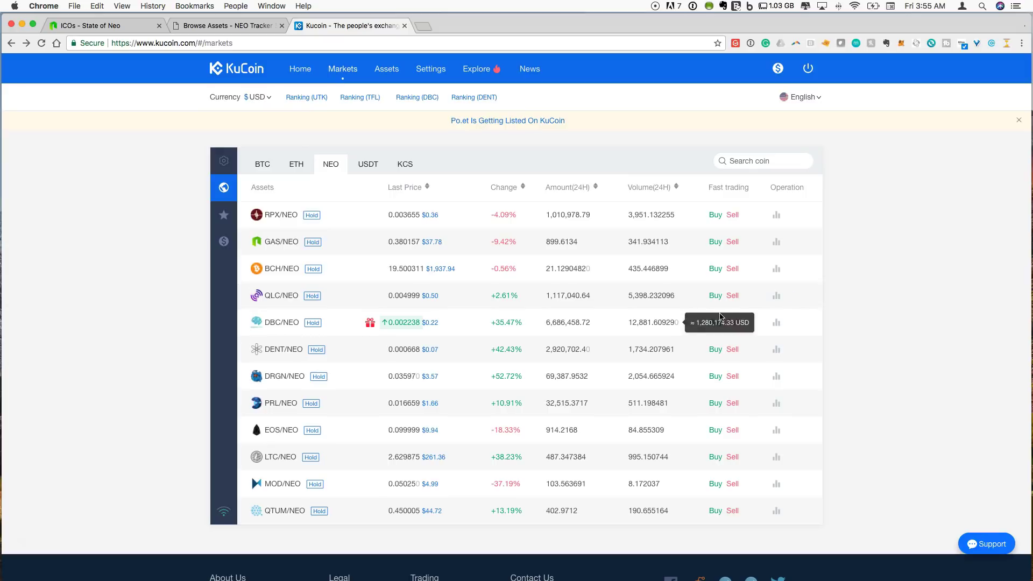
pyautogui.click(733, 322)
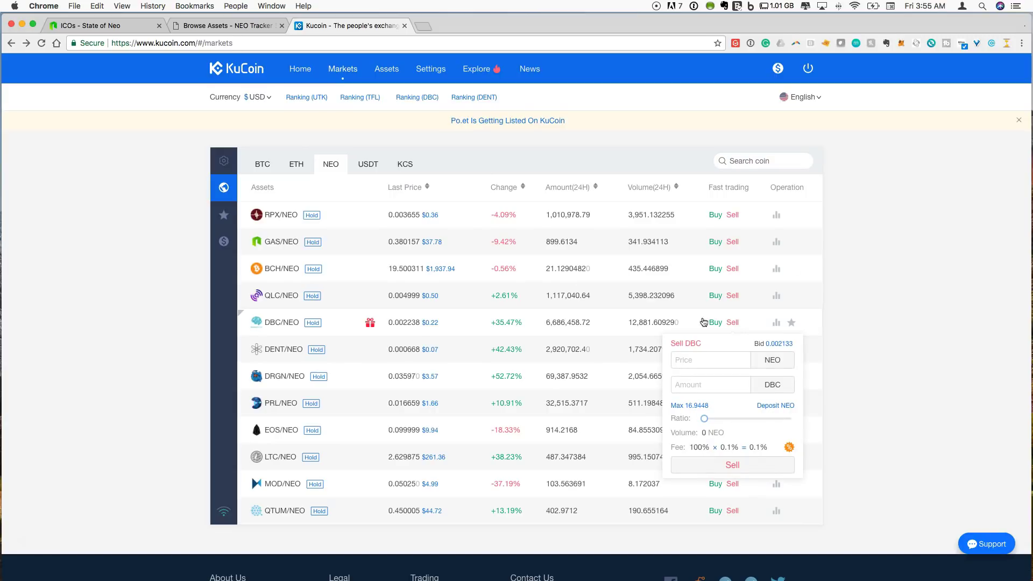
pyautogui.click(386, 73)
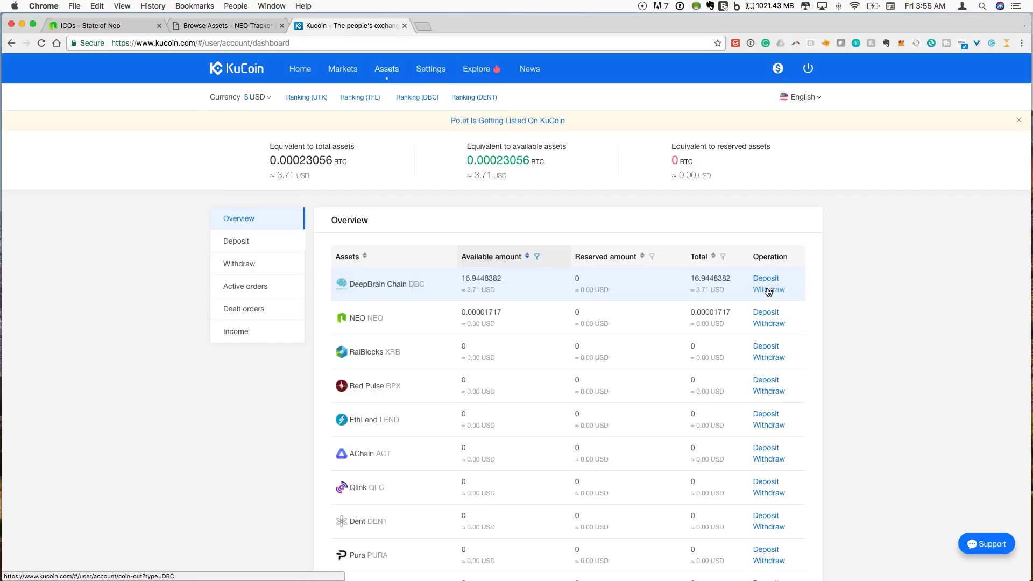
# Open the DeepBrain Chain DBC withdrawal form, showing 16.9448382 DBC available
pyautogui.click(769, 291)
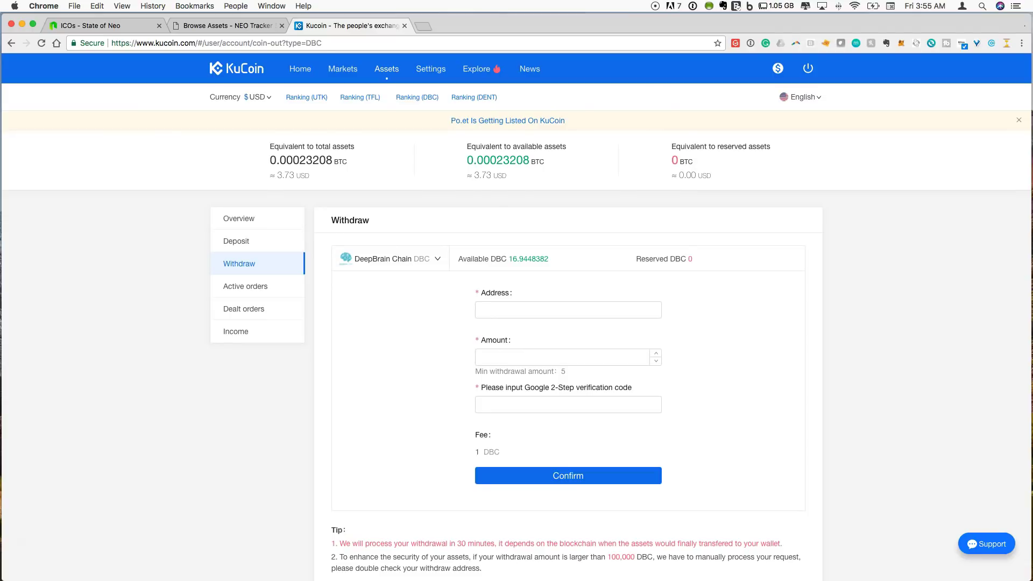
# Paste the Neon wallet address as the DBC withdrawal destination
pyautogui.press('super+Tab')
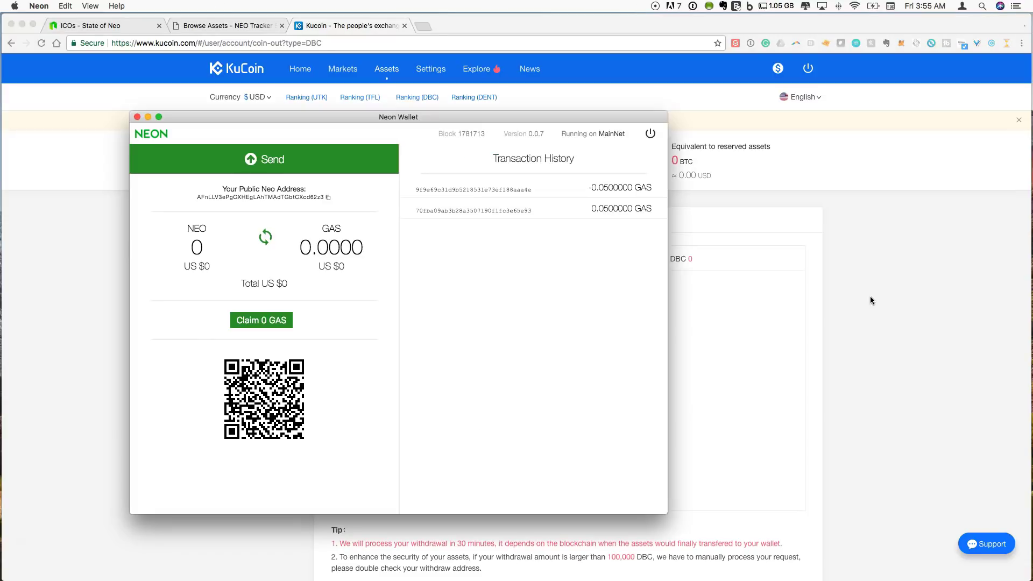
pyautogui.moveTo(410, 117); pyautogui.dragTo(308, 53)
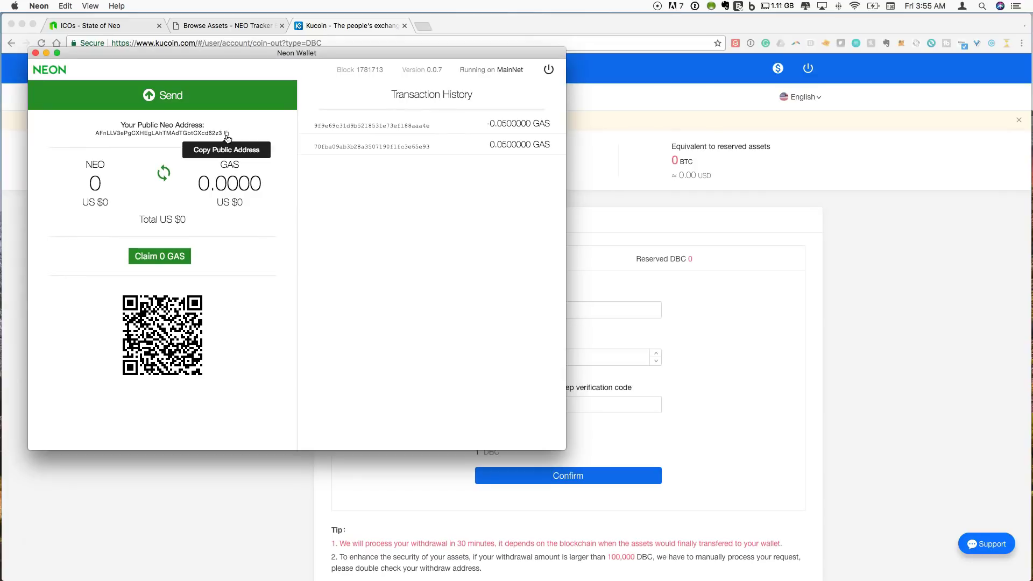
pyautogui.click(663, 297)
pyautogui.click(583, 309)
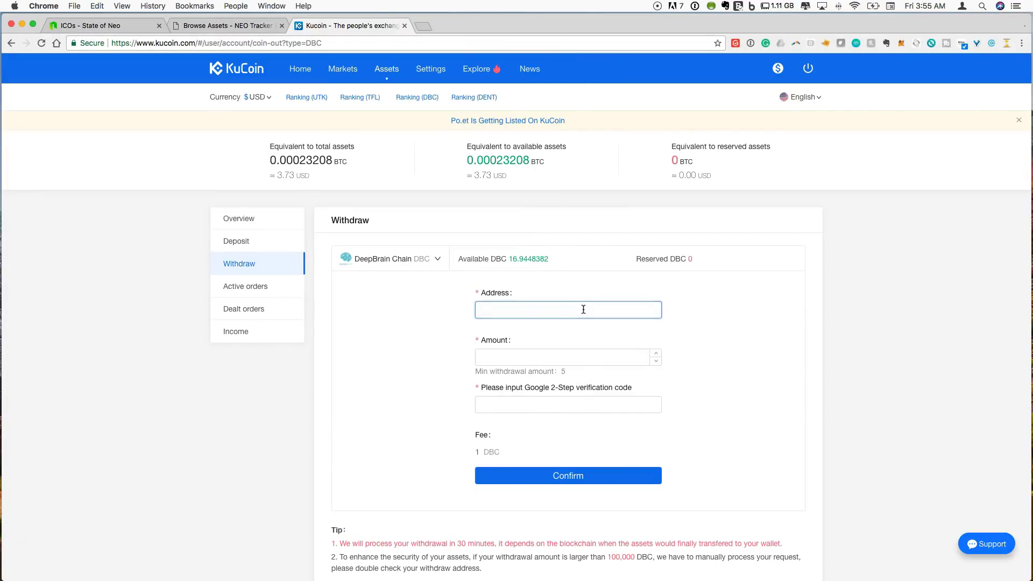
# Set the withdrawal amount to the full available balance, 16.9448 DBC
pyautogui.click(572, 352)
pyautogui.click(613, 357)
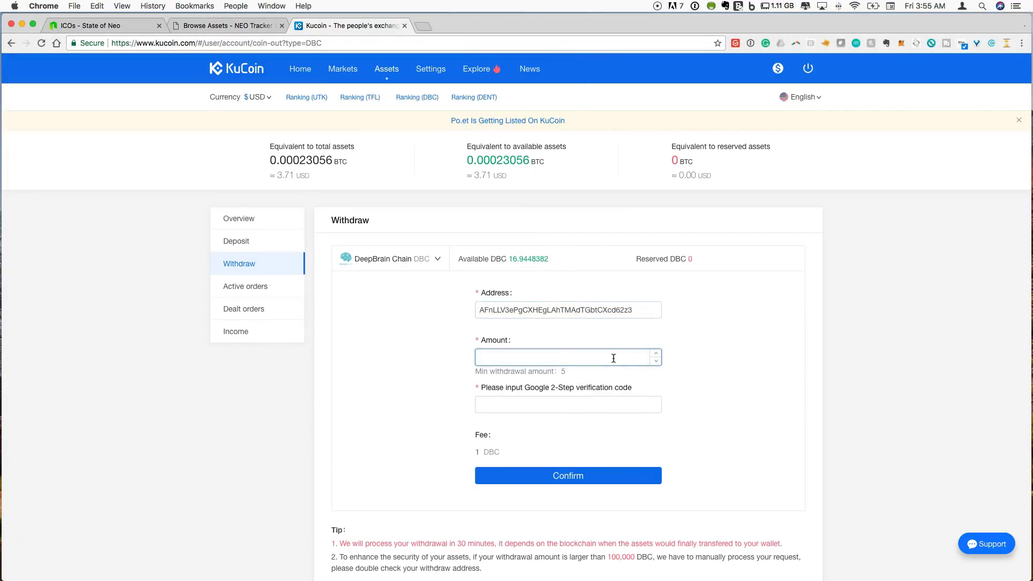
pyautogui.click(531, 260)
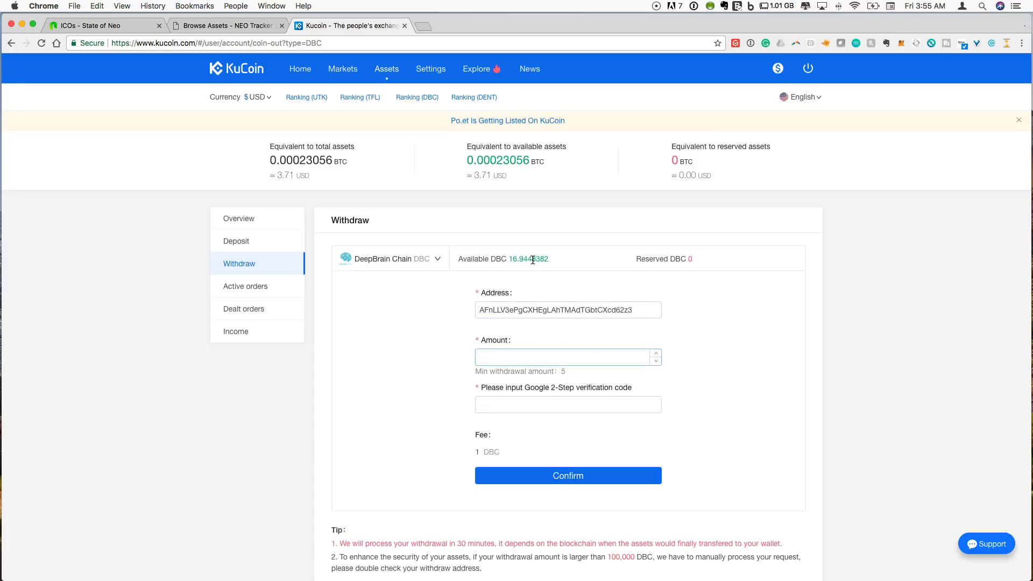
pyautogui.click(650, 355)
pyautogui.write('5.0001')
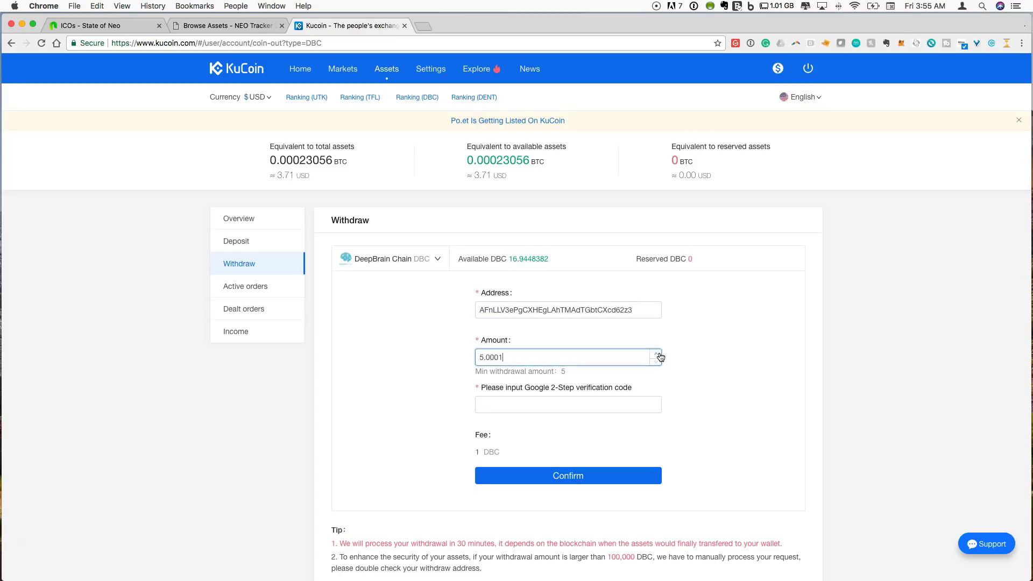
pyautogui.moveTo(531, 357); pyautogui.dragTo(412, 355)
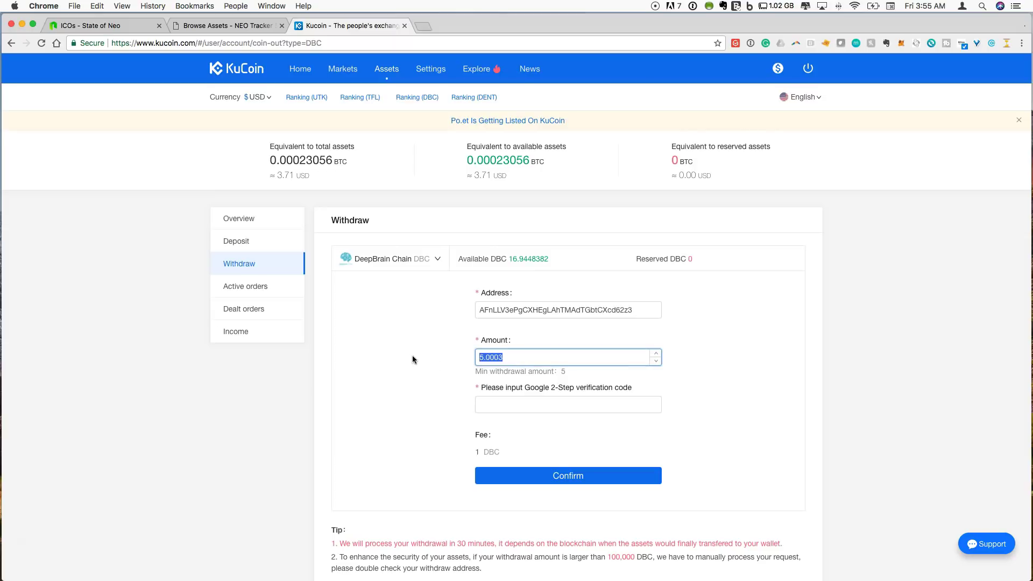
pyautogui.click(505, 294)
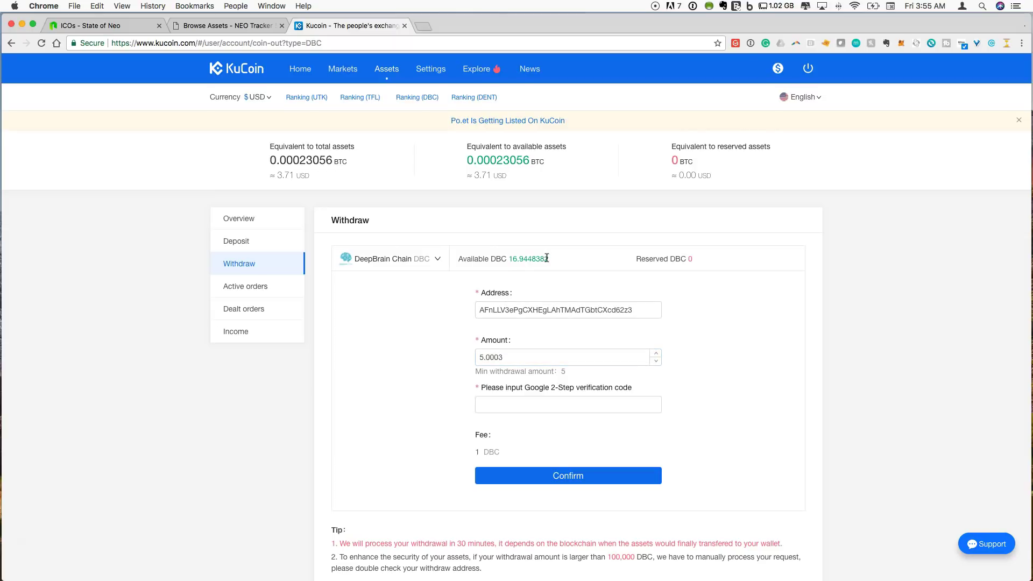
pyautogui.moveTo(545, 258)
pyautogui.mouseDown()
pyautogui.moveTo(511, 259)
pyautogui.moveTo(553, 259)
pyautogui.mouseUp()
pyautogui.click(511, 261)
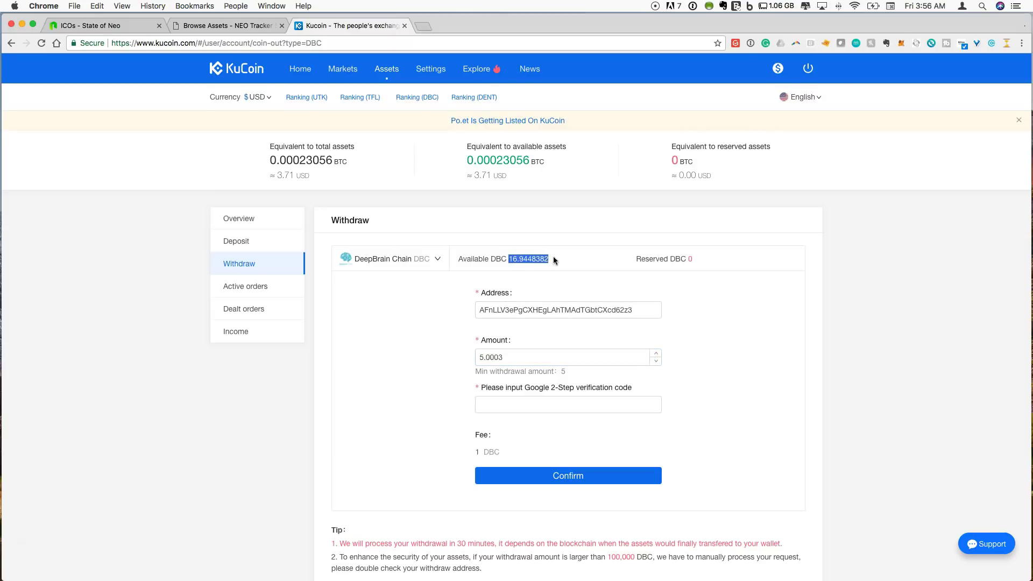
pyautogui.click(520, 356)
pyautogui.moveTo(520, 357); pyautogui.dragTo(428, 353)
pyautogui.write('16.9448')
# Enter the Google two-step verification code and submit the DBC withdrawal
pyautogui.click(497, 399)
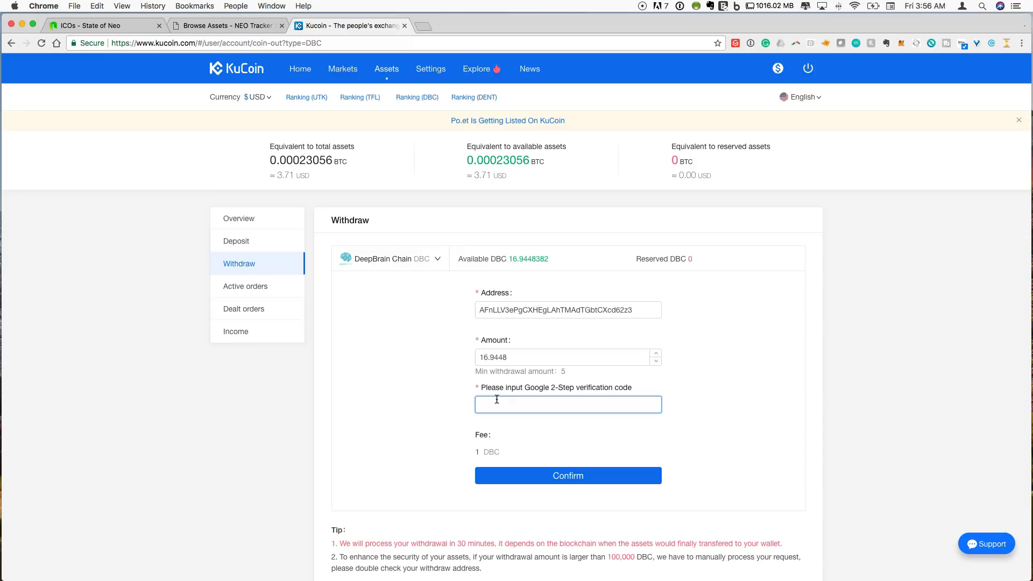
pyautogui.click(496, 399)
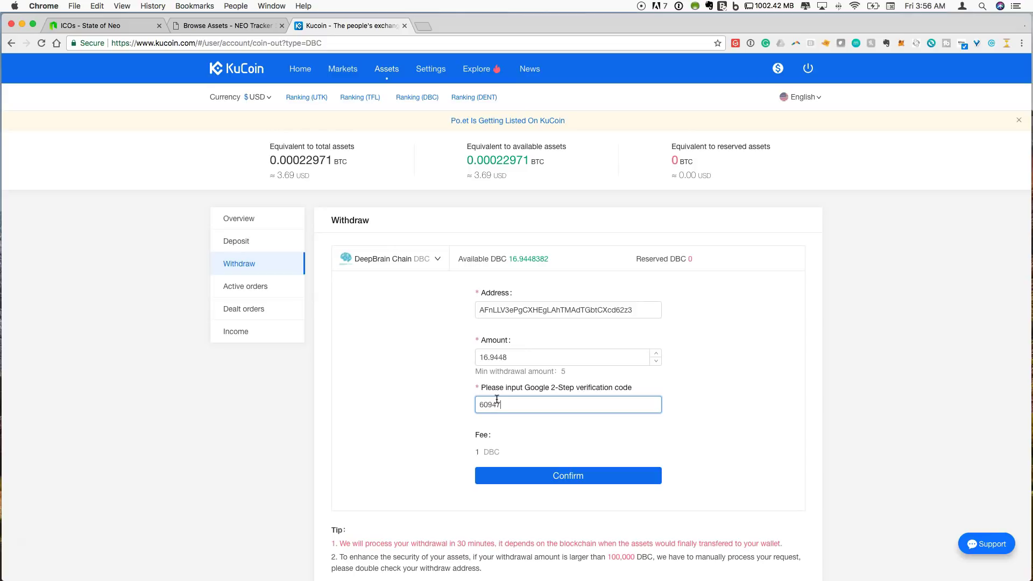
pyautogui.click(554, 471)
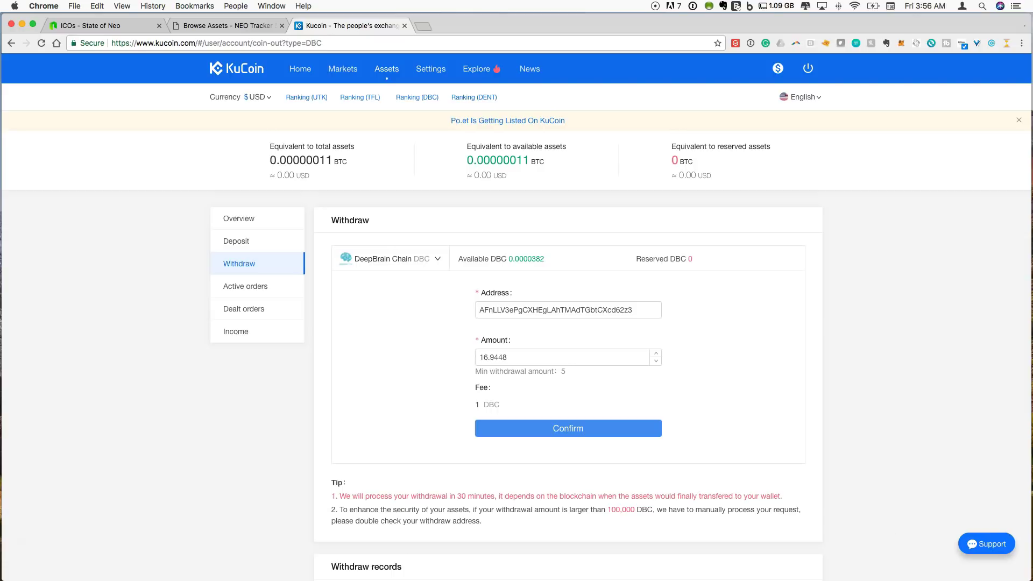
# Refresh Neon Wallet's blockchain data, then bring the browser back in front
pyautogui.press('super+Tab')
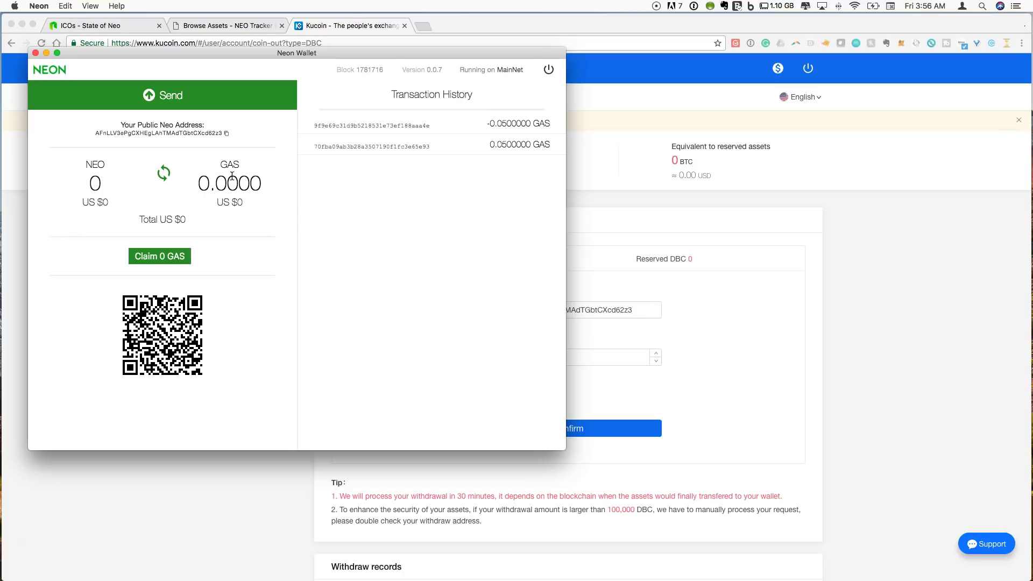
pyautogui.click(167, 172)
pyautogui.click(636, 201)
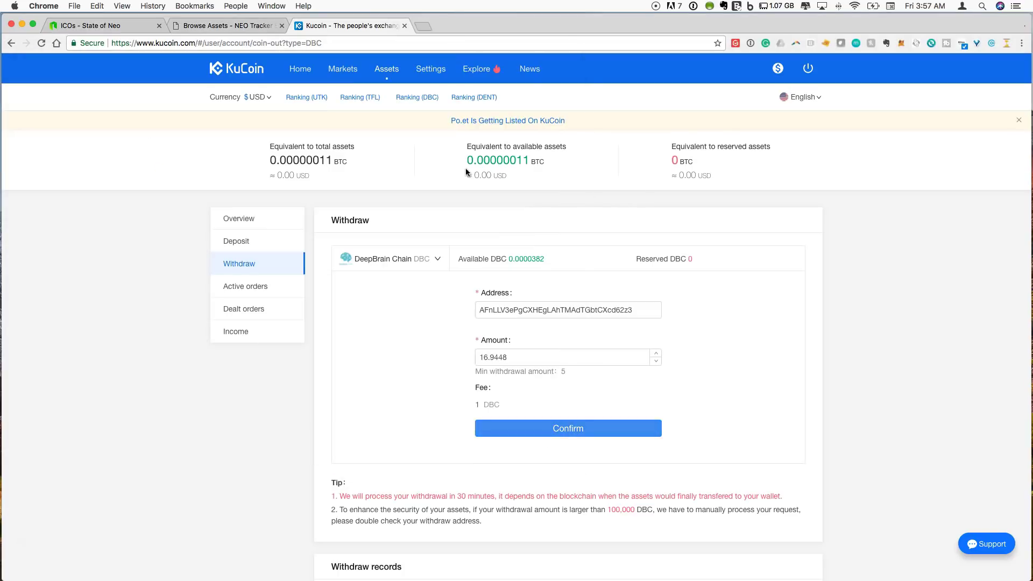
# In NEO Tracker, go to the Wallet page and start opening an existing wallet
pyautogui.click(234, 28)
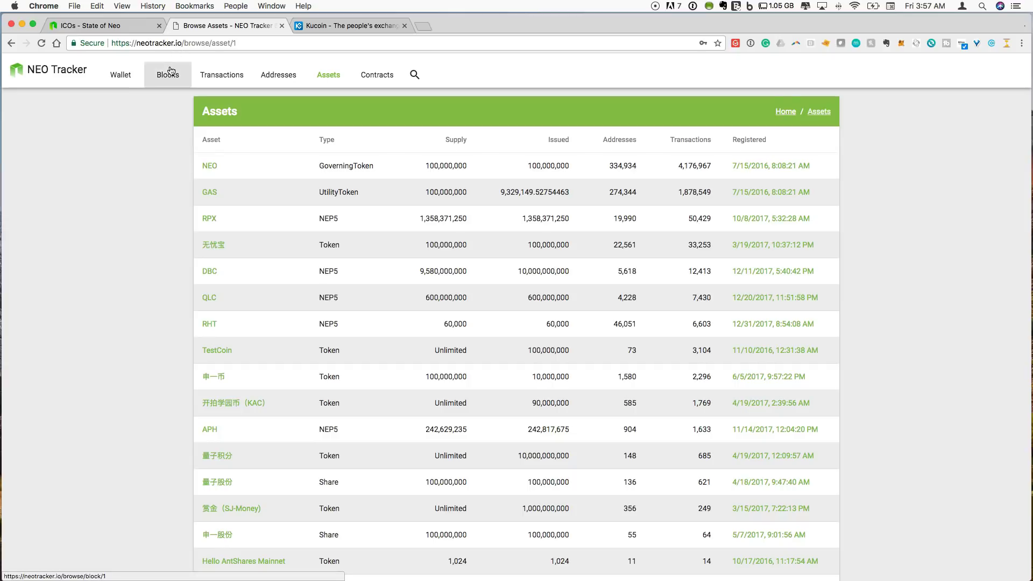
pyautogui.click(129, 83)
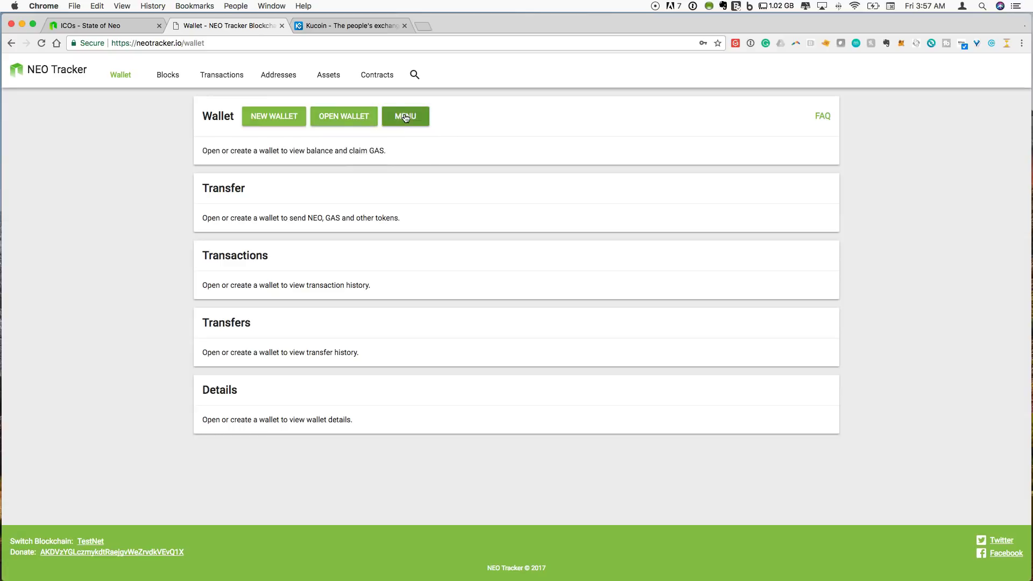
pyautogui.click(349, 123)
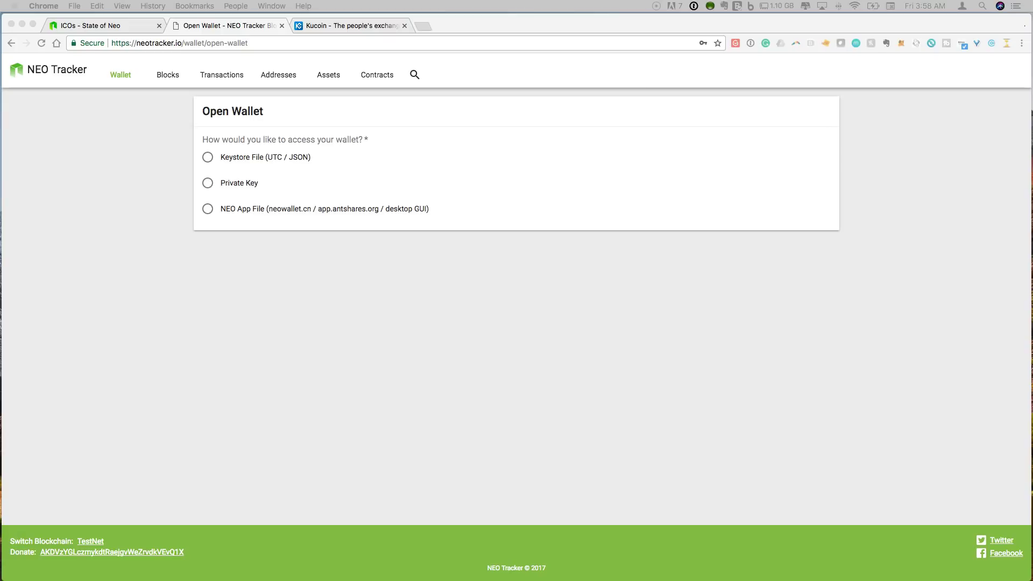
# Unlock the NEO Tracker wallet with the pasted private key and view its 15.9448 DBC balance
pyautogui.click(226, 185)
pyautogui.click(478, 151)
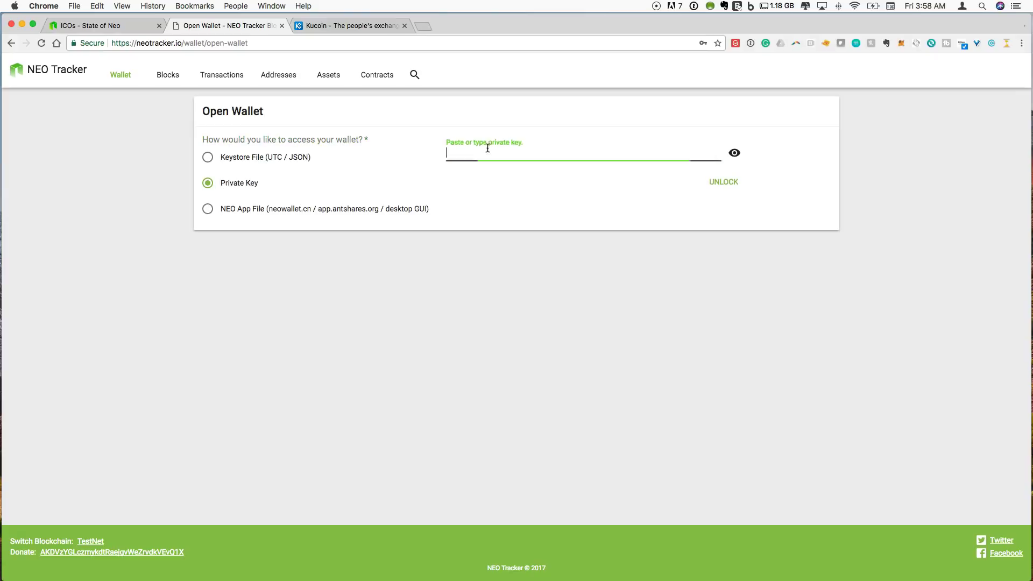
pyautogui.press('super+v')
pyautogui.moveTo(481, 155); pyautogui.dragTo(422, 160)
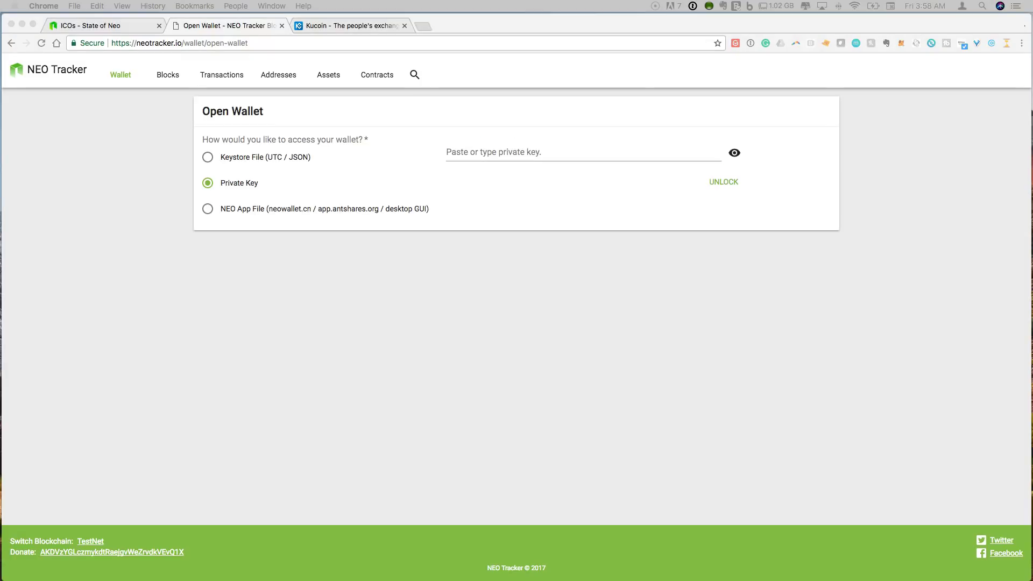
pyautogui.click(531, 155)
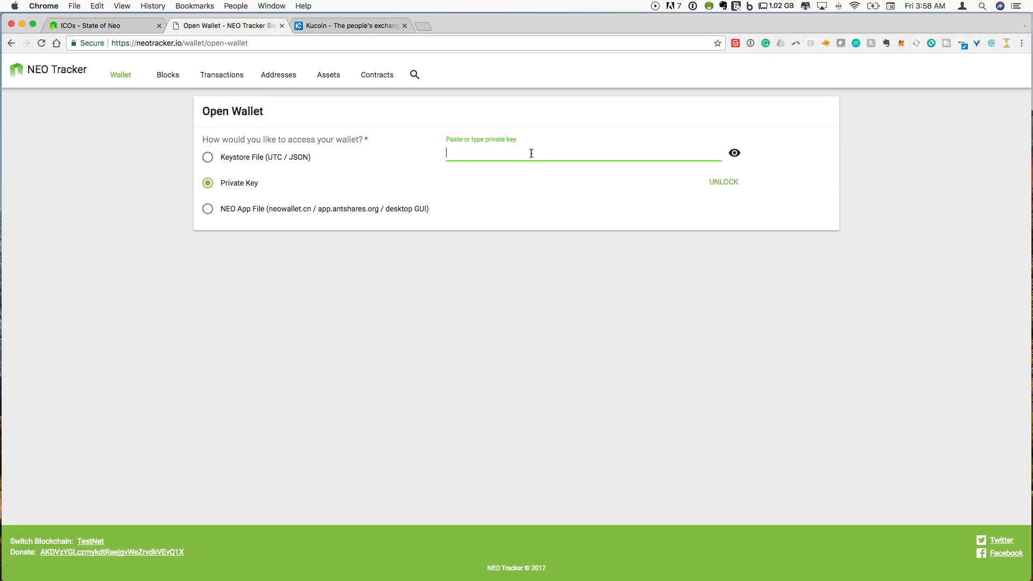
pyautogui.press('super+v')
pyautogui.click(735, 182)
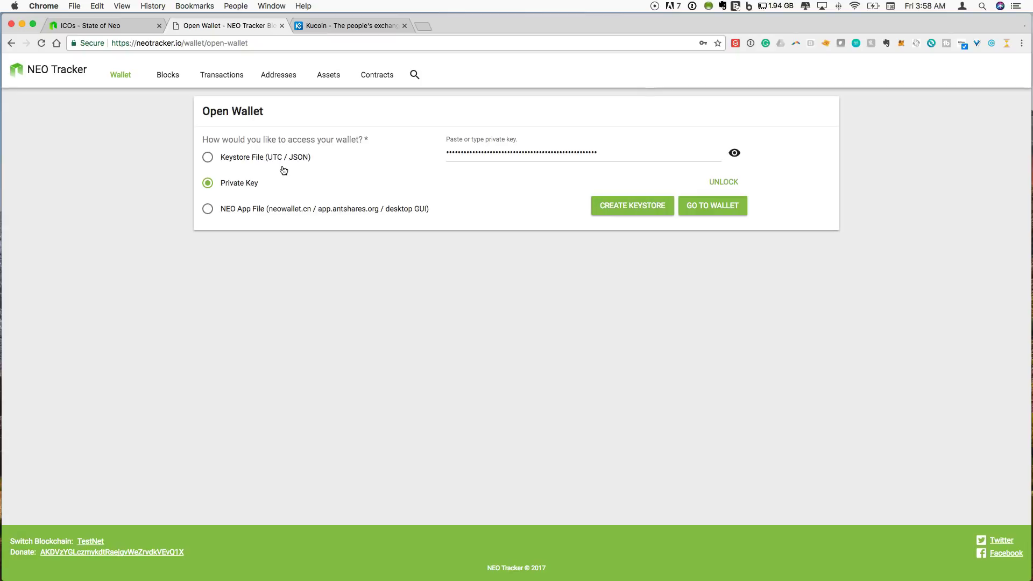
pyautogui.click(701, 212)
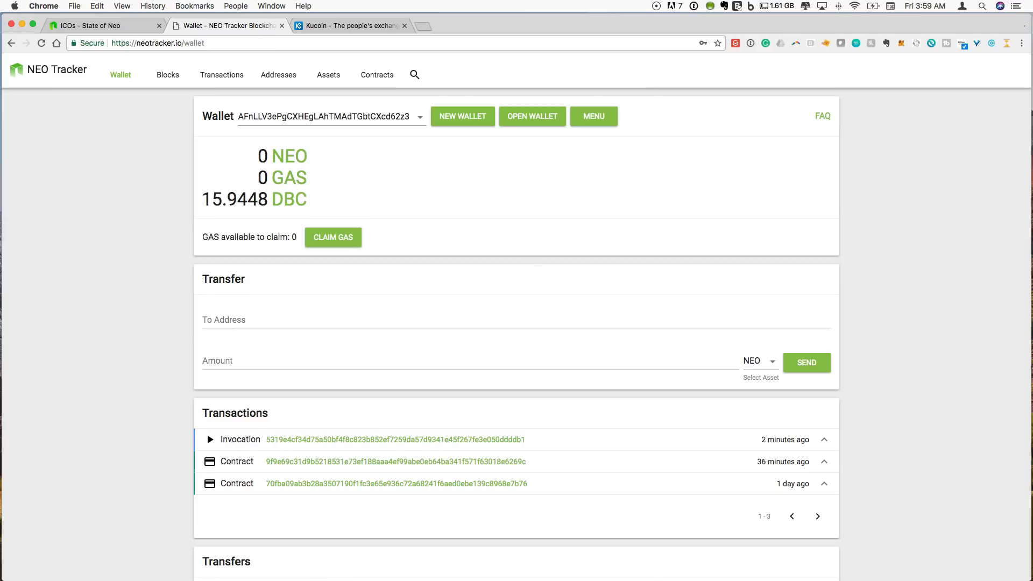
pyautogui.press('super+Tab')
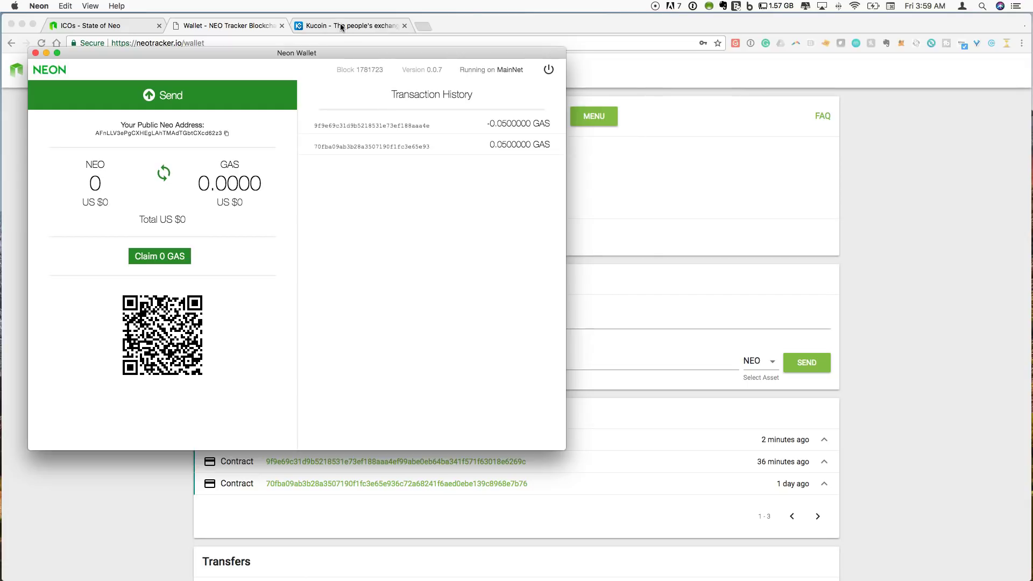
pyautogui.moveTo(333, 53); pyautogui.dragTo(737, 122)
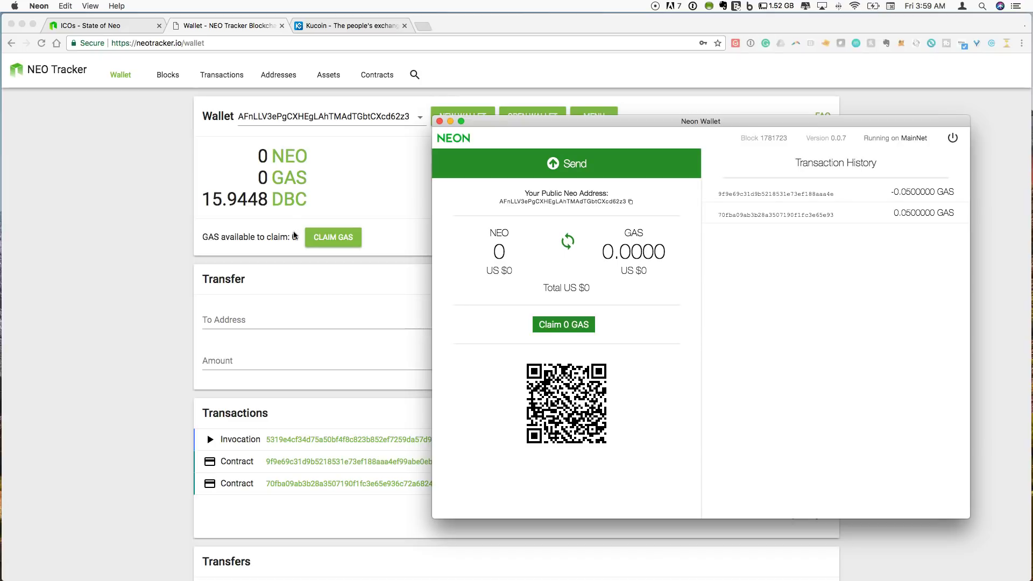
pyautogui.click(332, 200)
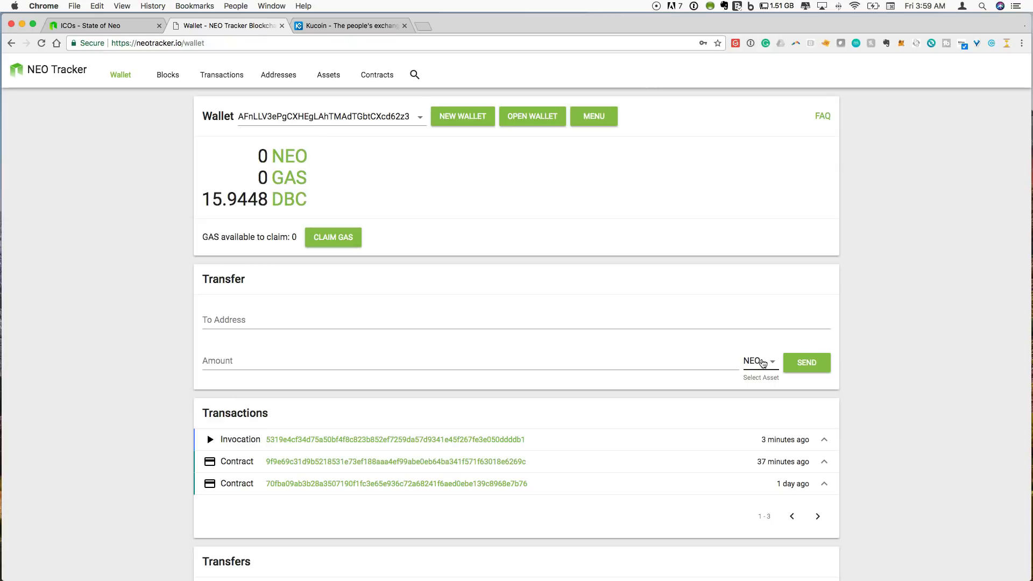
# Choose DBC as the asset to send in NEO Tracker, then return to KuCoin's withdrawal page
pyautogui.click(763, 364)
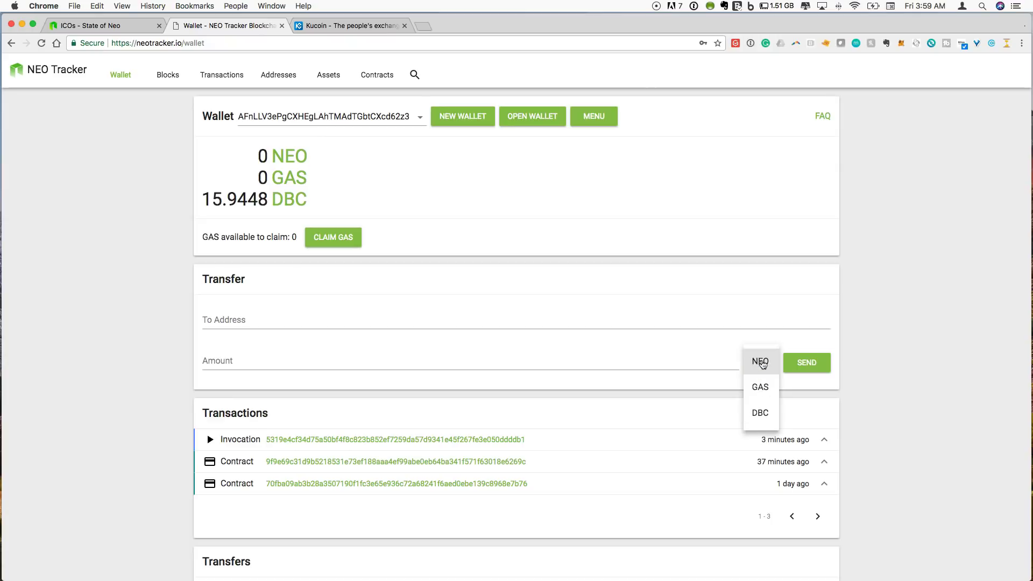
pyautogui.click(762, 416)
pyautogui.click(760, 370)
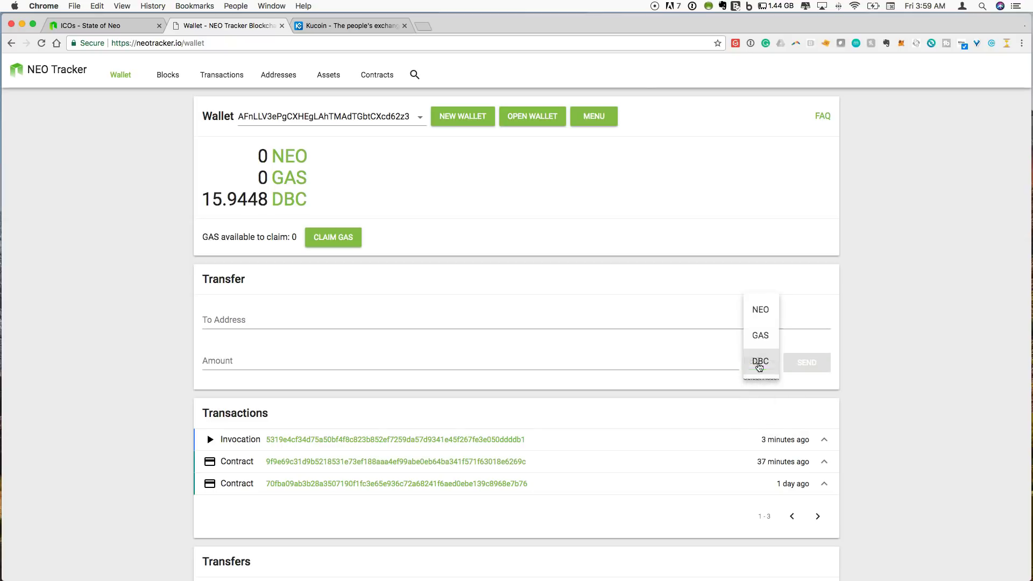
pyautogui.click(419, 318)
pyautogui.click(392, 320)
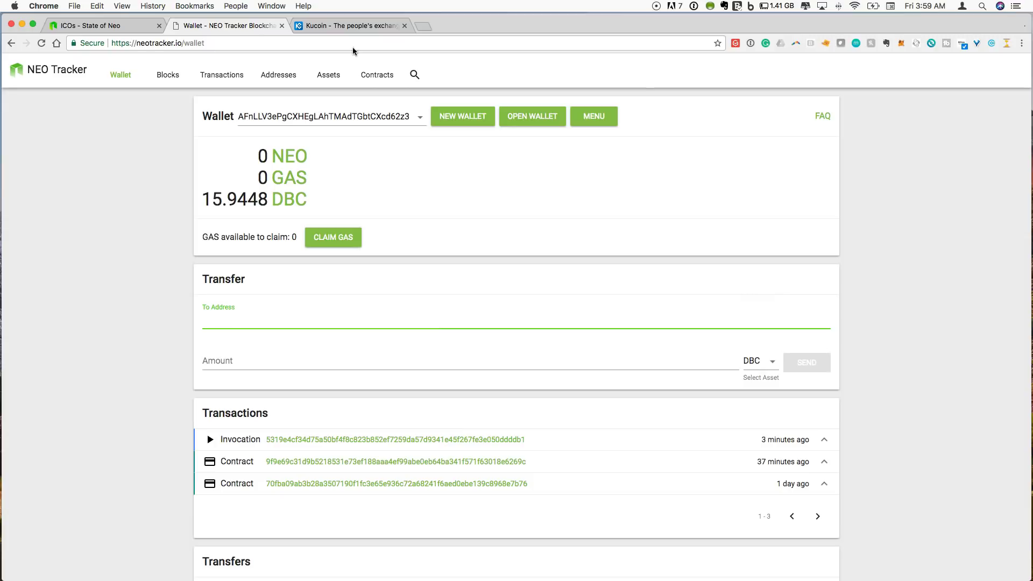
pyautogui.click(346, 29)
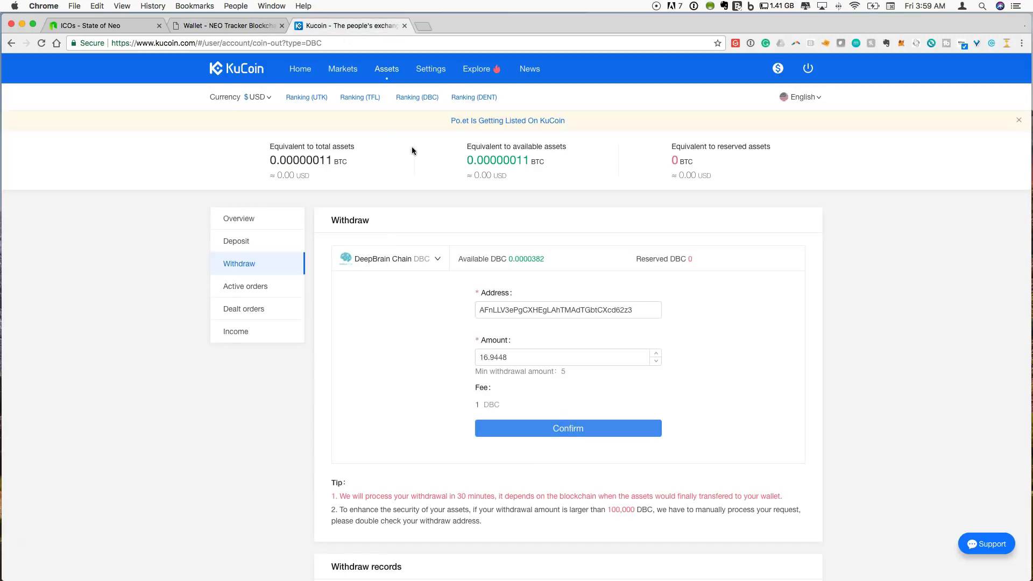
# Sort KuCoin assets by name, open the DeepBrain Chain deposit page and select its DBC address
pyautogui.click(381, 69)
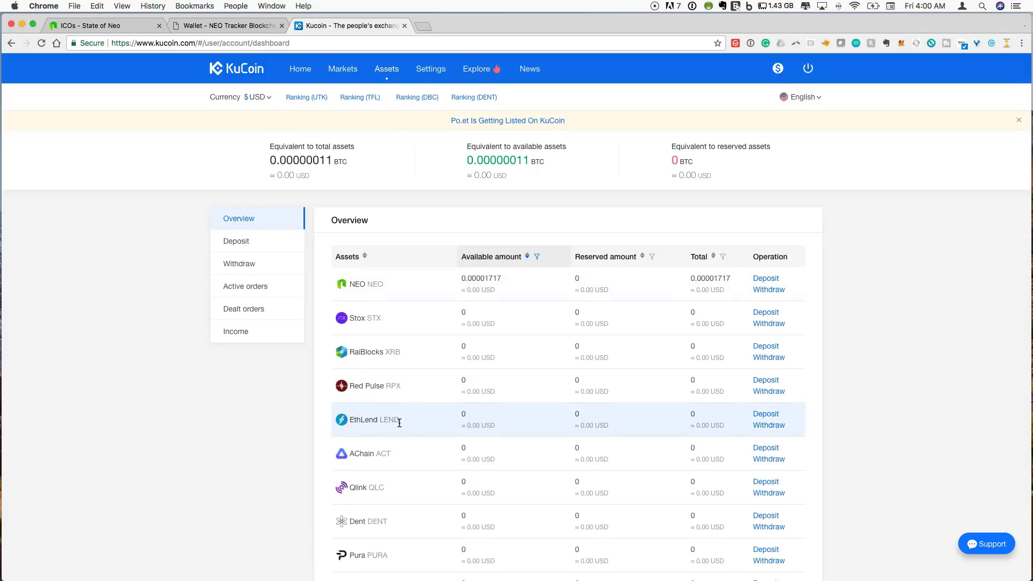
pyautogui.scroll(-5, 436, 352)
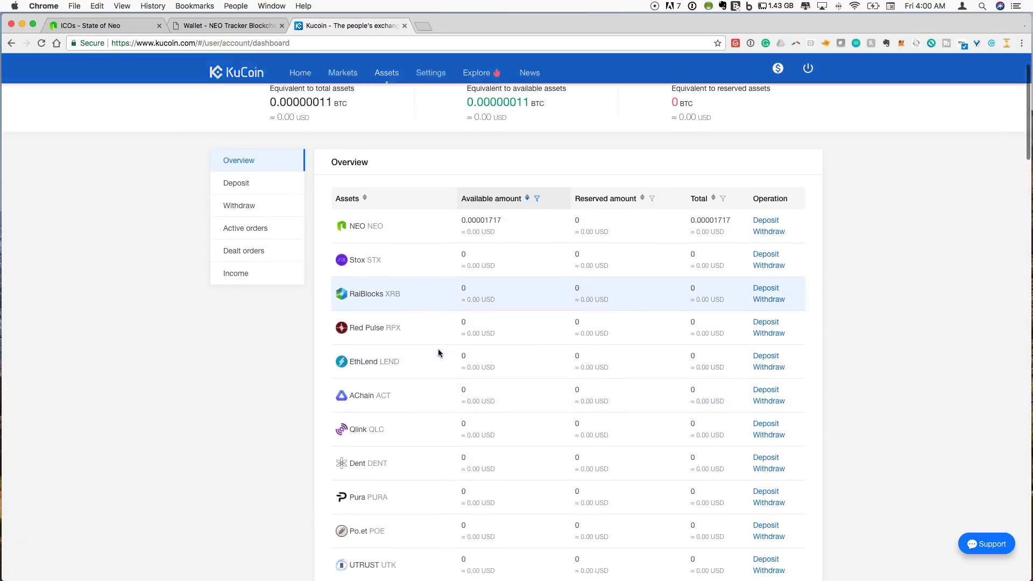
pyautogui.scroll(5, 437, 351)
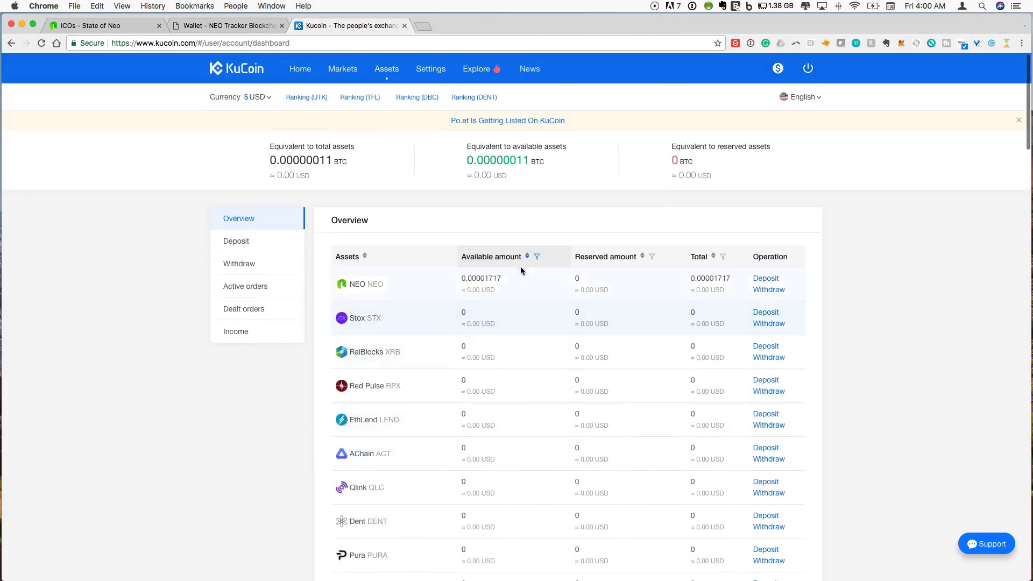
pyautogui.click(365, 259)
pyautogui.scroll(-3, 424, 362)
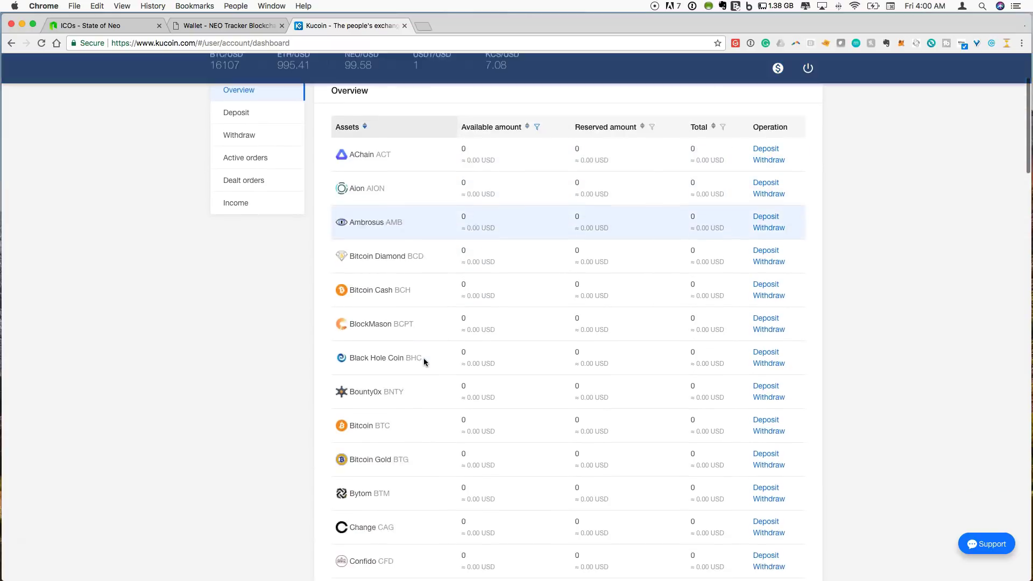
pyautogui.scroll(-6, 424, 357)
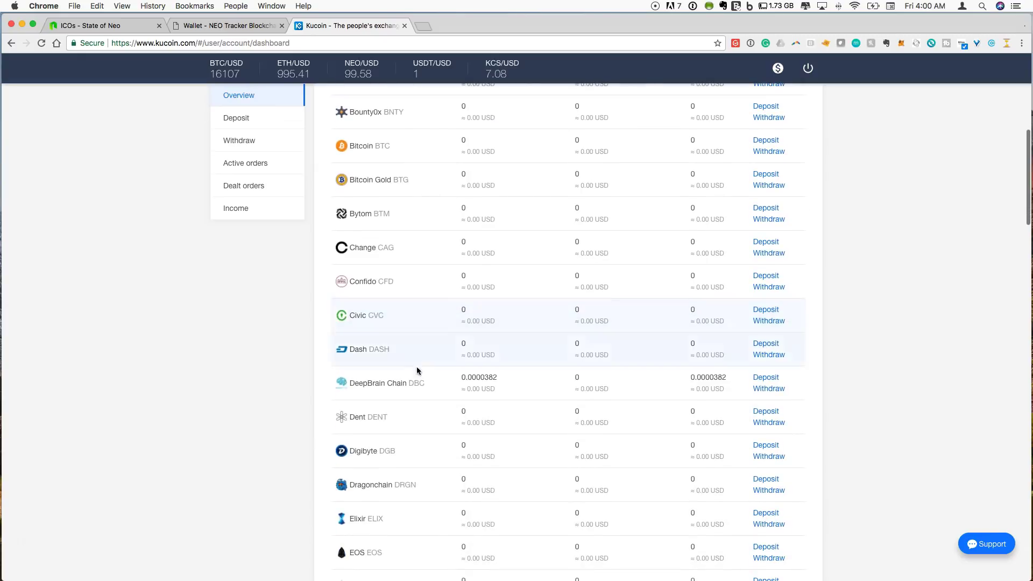
pyautogui.click(771, 380)
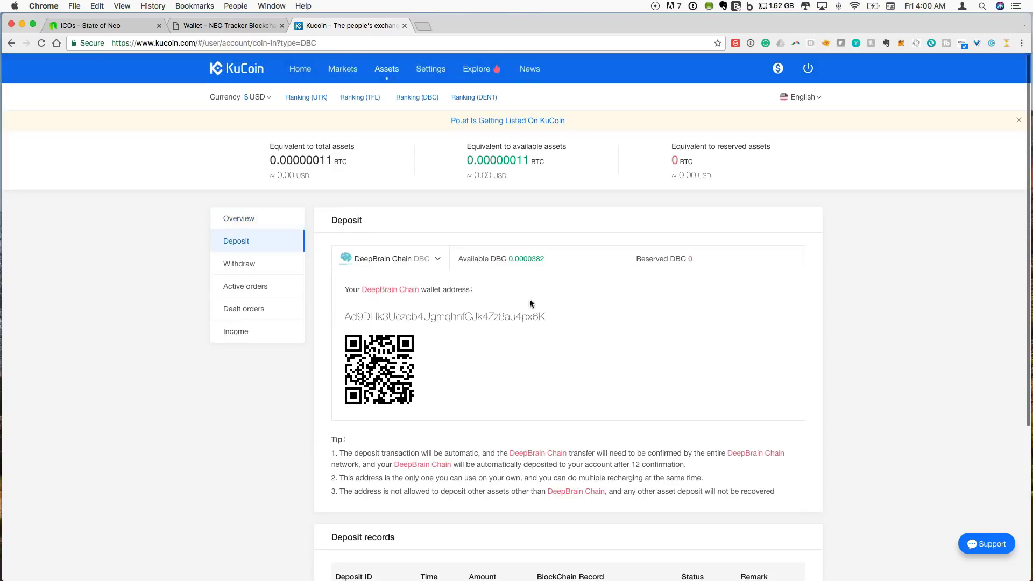
pyautogui.moveTo(550, 313); pyautogui.dragTo(339, 317)
pyautogui.press('super+c')
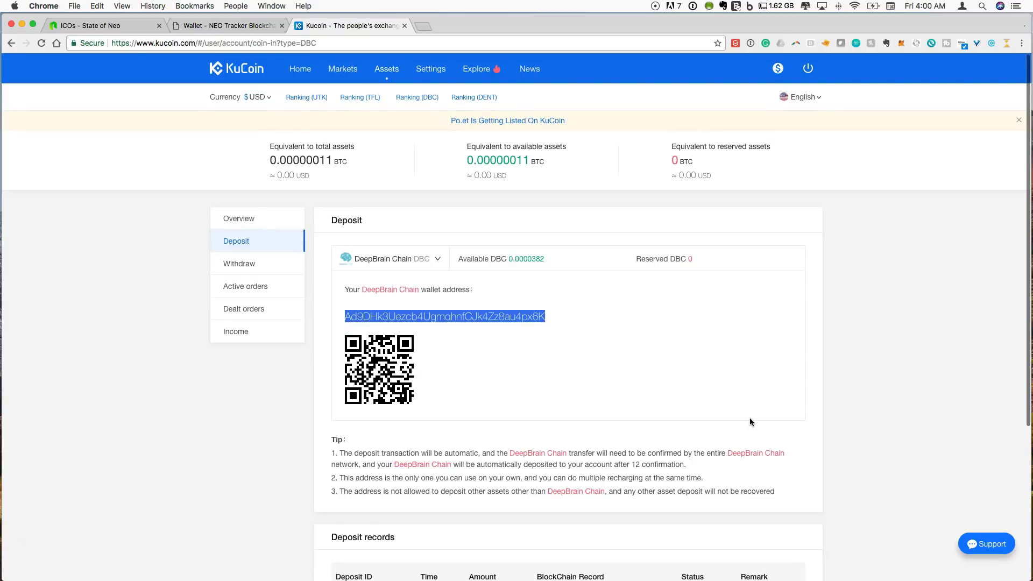
# Paste the KuCoin deposit address as recipient and copy the 15.9448 DBC balance into Amount
pyautogui.click(218, 24)
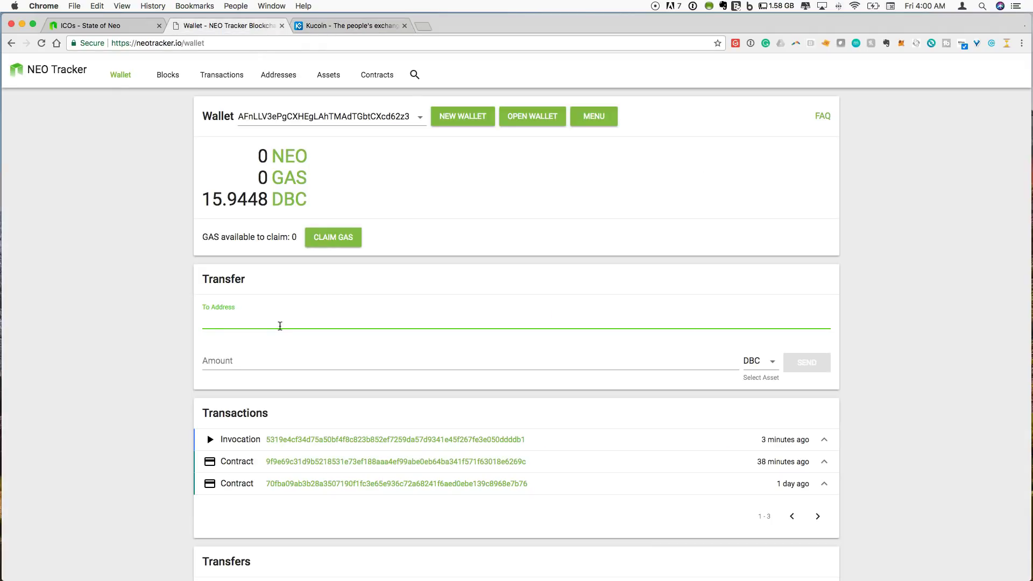
pyautogui.press('super+v')
pyautogui.moveTo(268, 199); pyautogui.dragTo(202, 200)
pyautogui.press('super+c')
pyautogui.click(251, 358)
pyautogui.press('super+v')
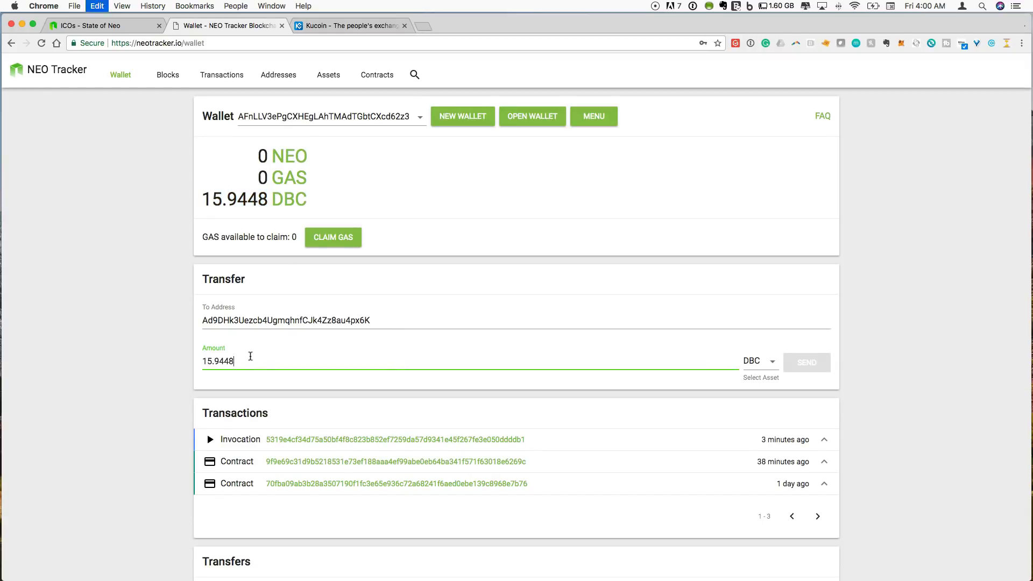
# Set the transfer asset back to DBC after trying NEO and GAS in the asset list
pyautogui.click(755, 362)
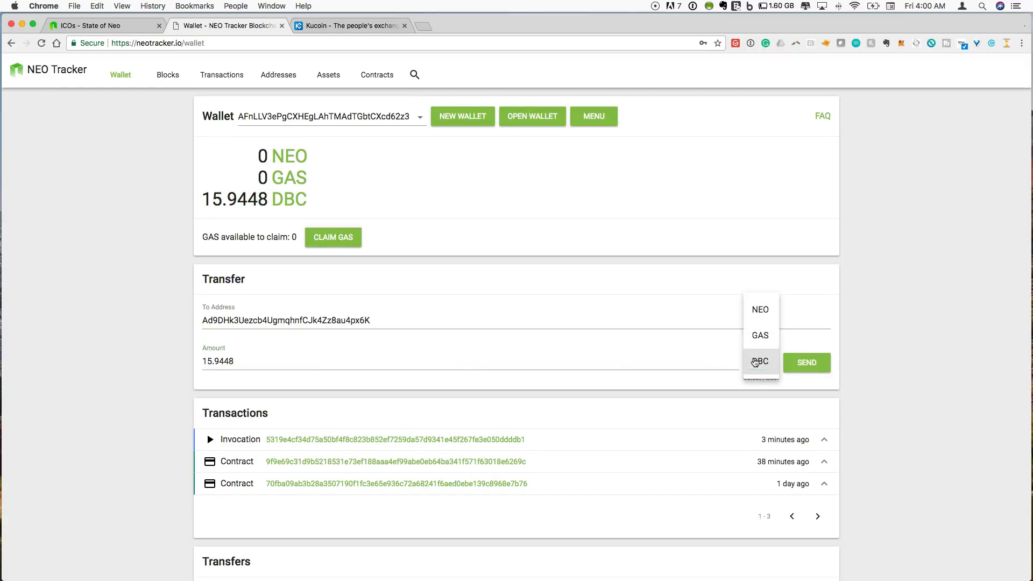
pyautogui.click(771, 317)
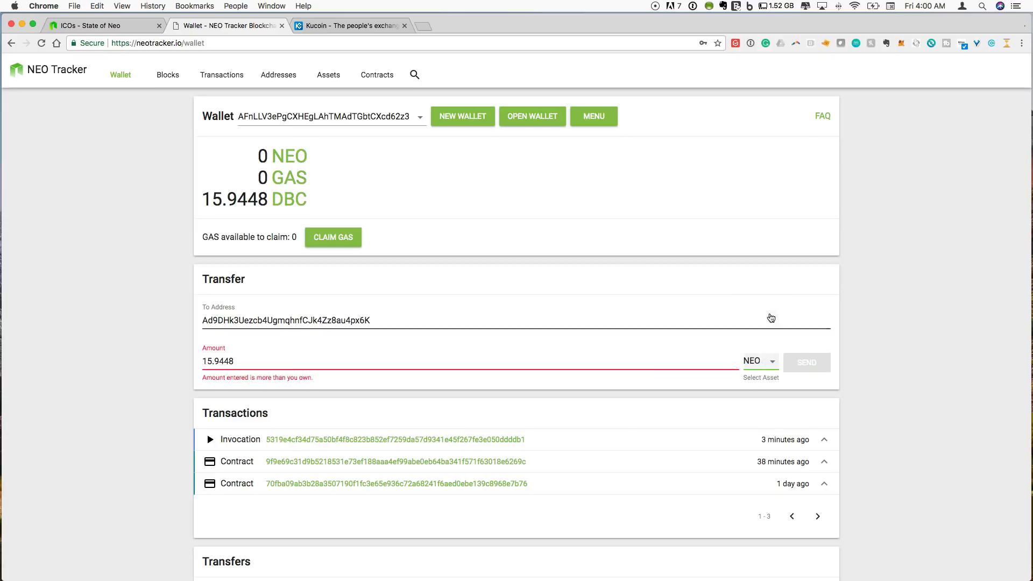
pyautogui.click(765, 367)
pyautogui.click(759, 385)
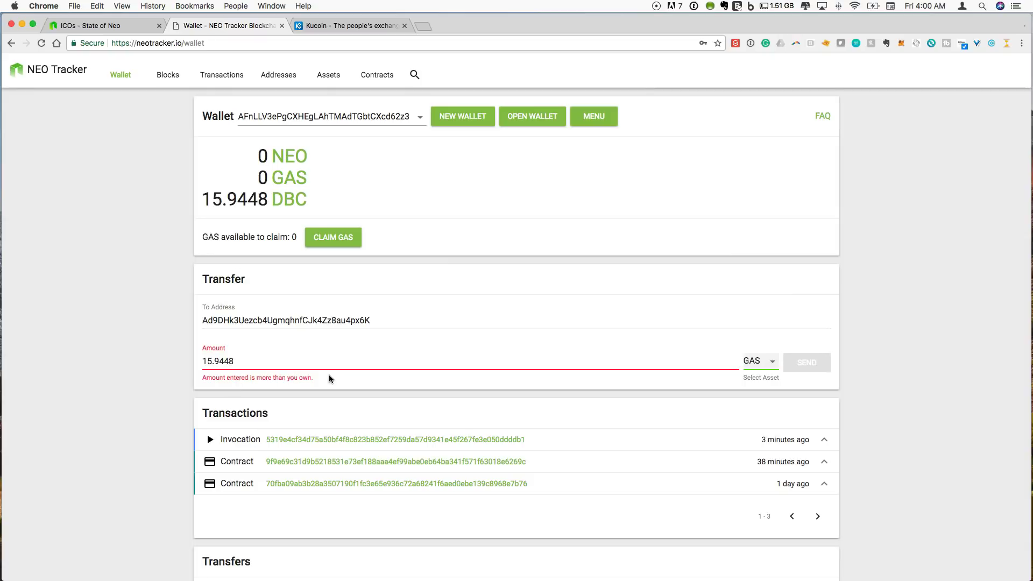
pyautogui.click(769, 361)
pyautogui.click(760, 387)
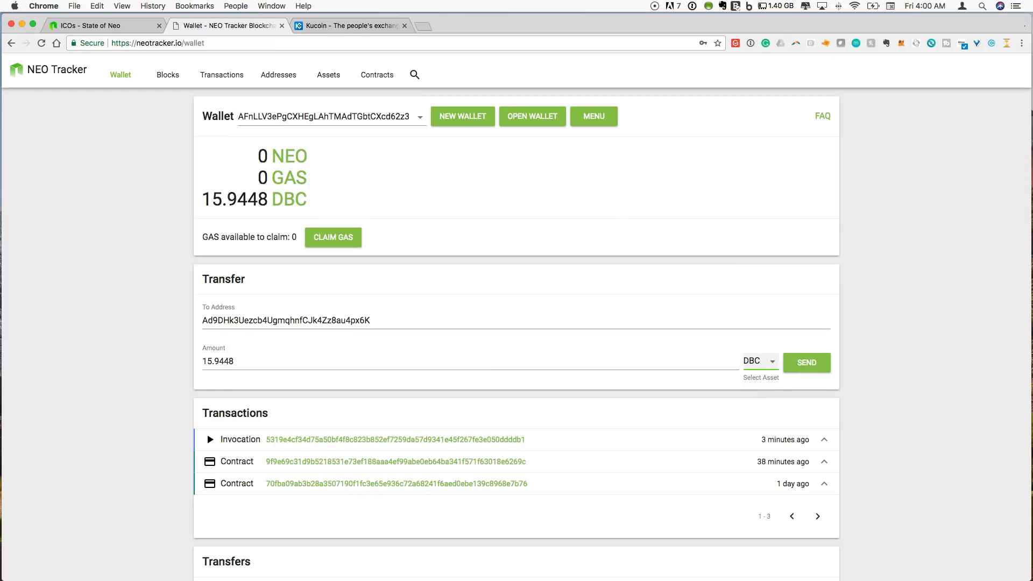
pyautogui.press('super+Tab')
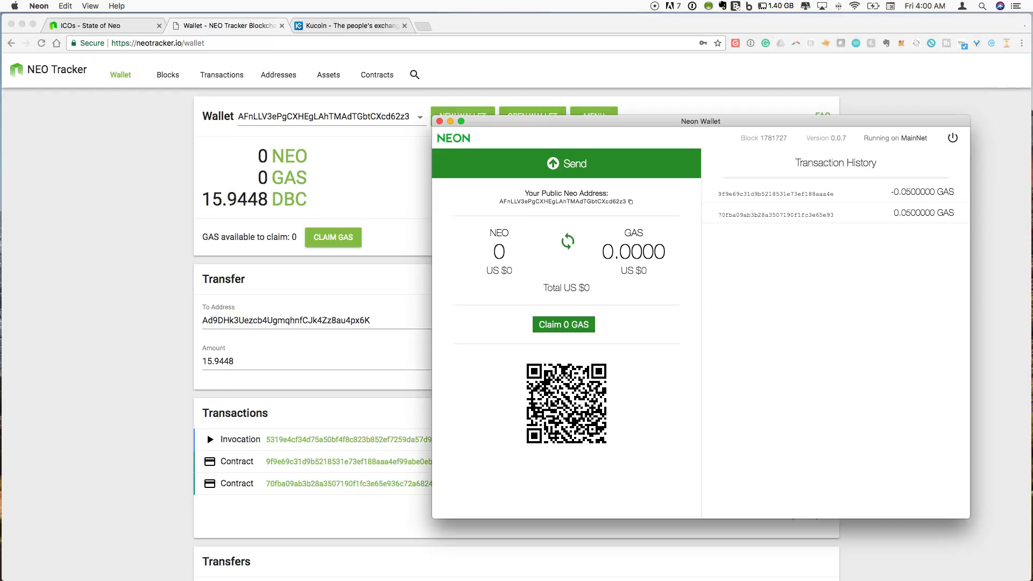
# Open Neon Wallet's Send form and toggle the asset between GAS and NEO, ending on NEO
pyautogui.click(575, 170)
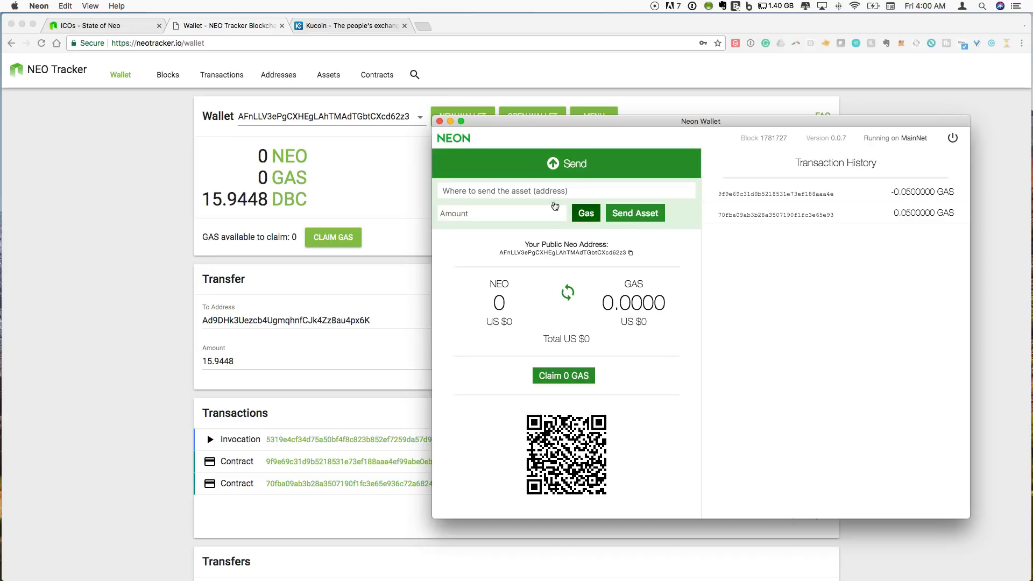
pyautogui.click(589, 216)
pyautogui.click(590, 221)
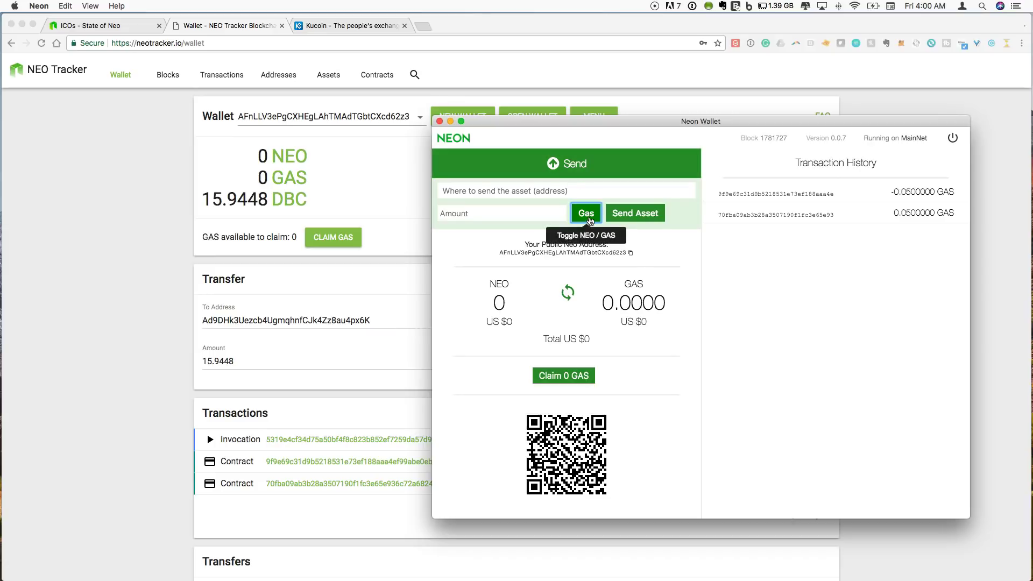
pyautogui.click(590, 220)
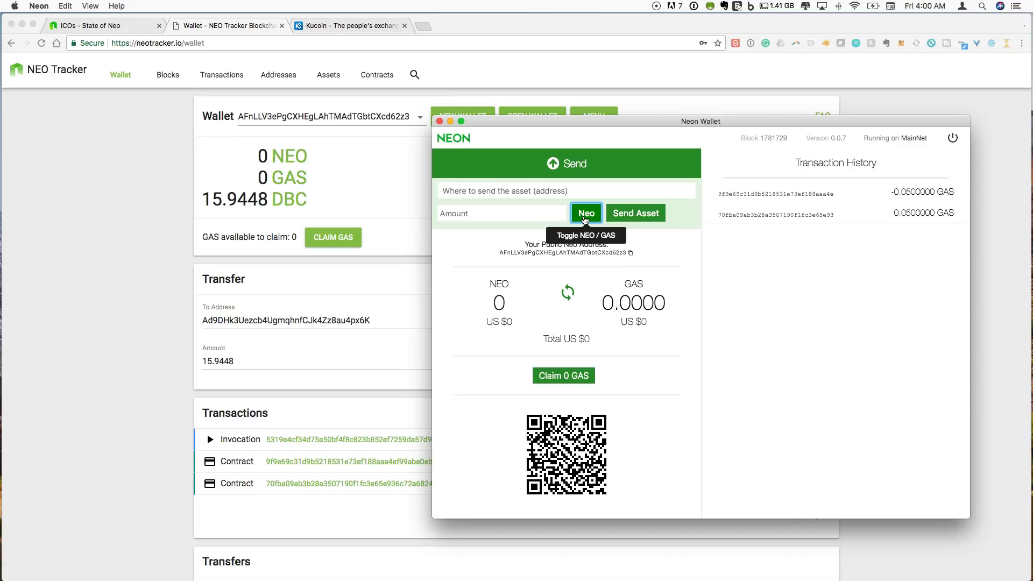
# Send and confirm the 15.9448 DBC transfer to the KuCoin deposit address, then close the confirmation
pyautogui.click(334, 351)
pyautogui.click(310, 356)
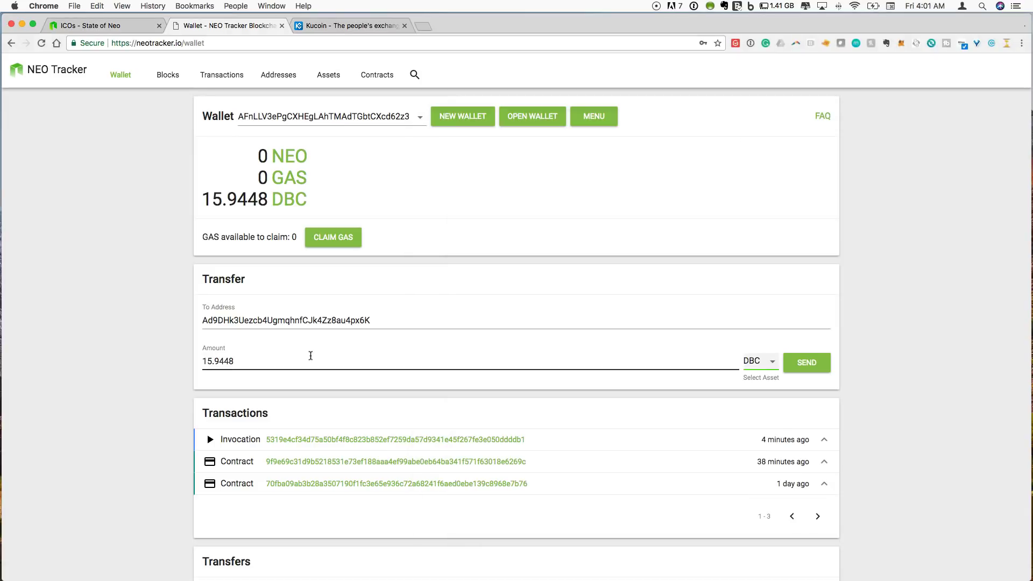
pyautogui.click(817, 366)
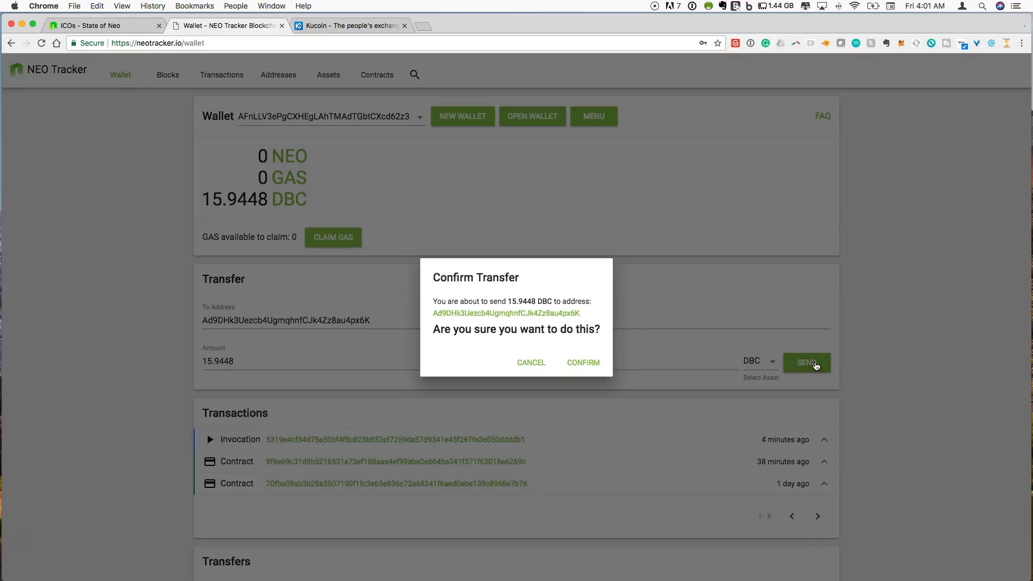
pyautogui.click(584, 363)
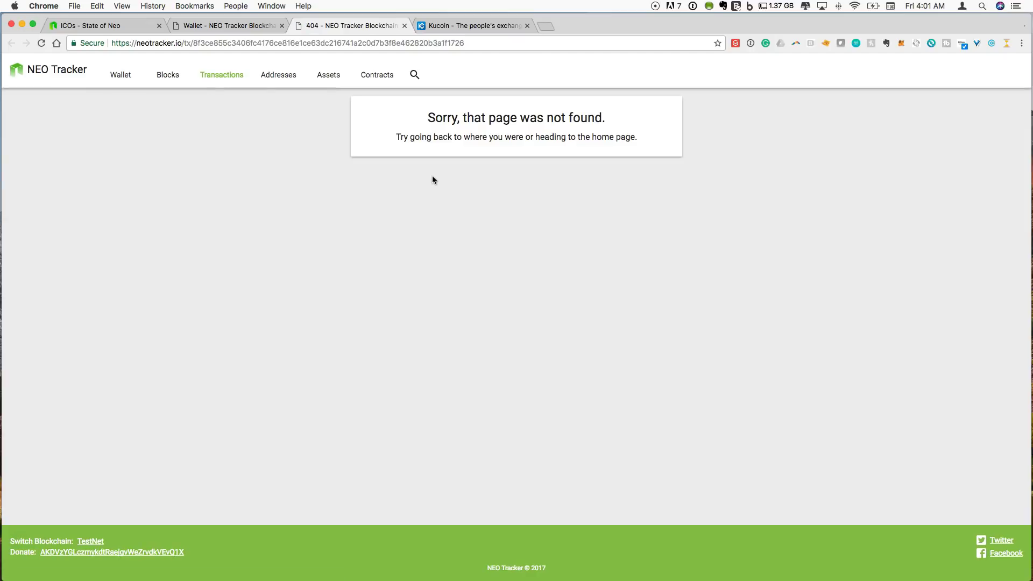
pyautogui.click(232, 26)
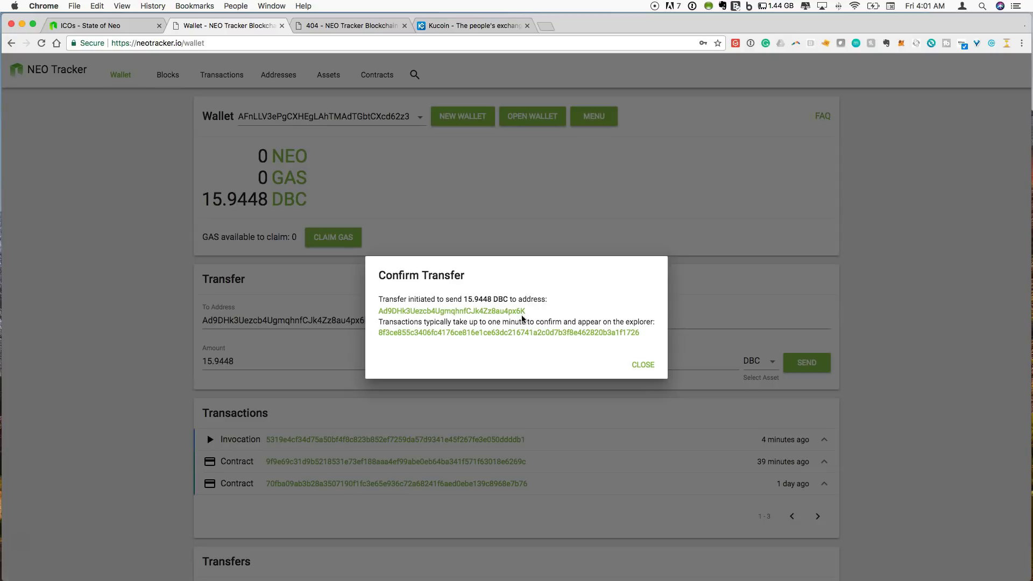
pyautogui.click(642, 366)
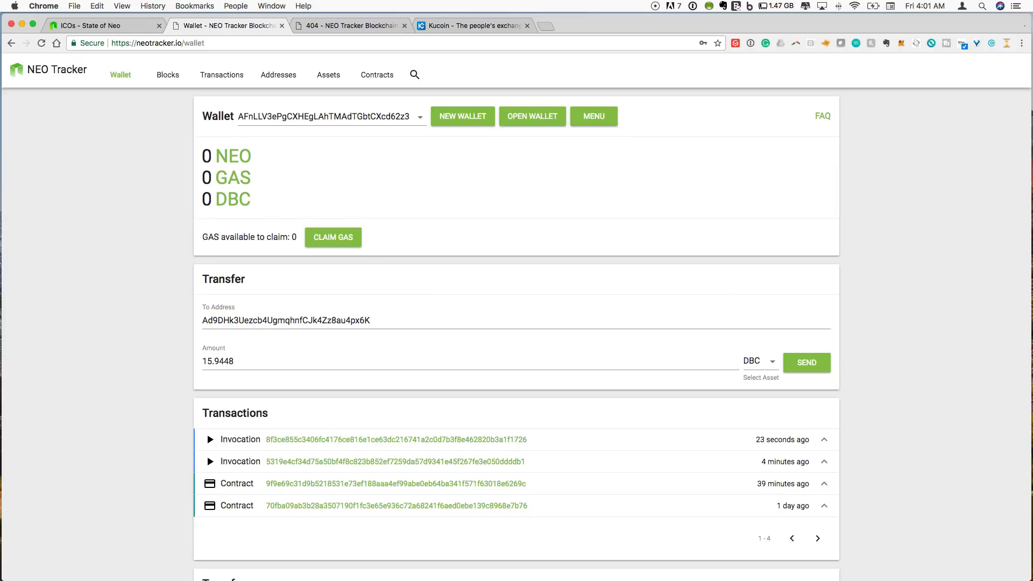
# Sort KuCoin's assets by available amount descending, putting 0.00001717 NEO at the top
pyautogui.click(453, 25)
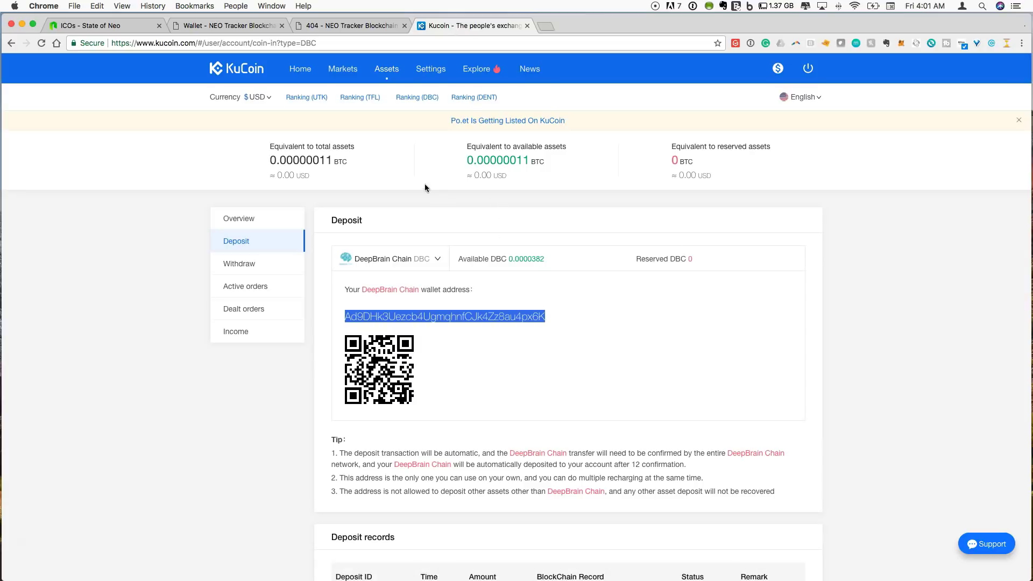
pyautogui.click(389, 73)
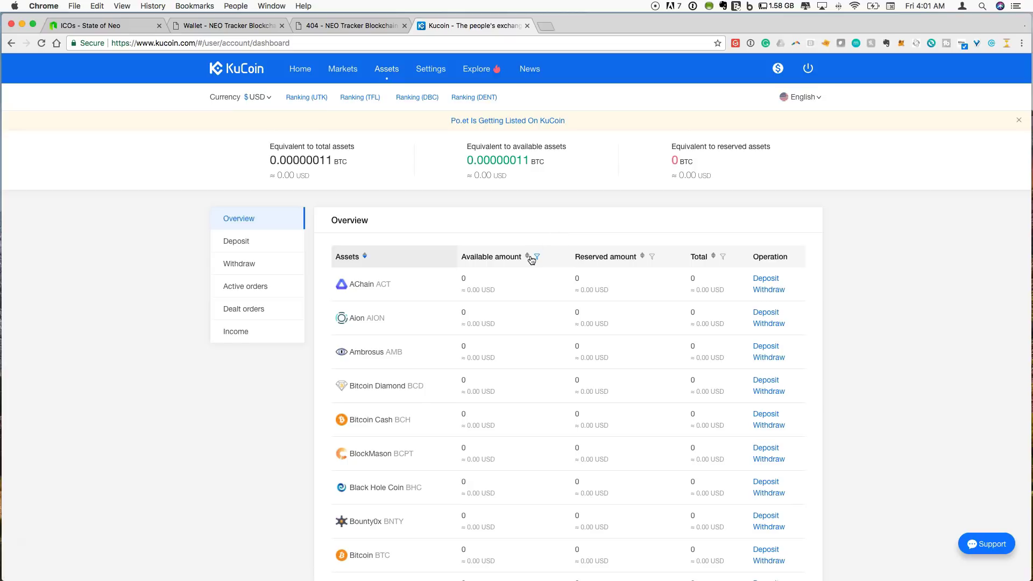
pyautogui.click(528, 258)
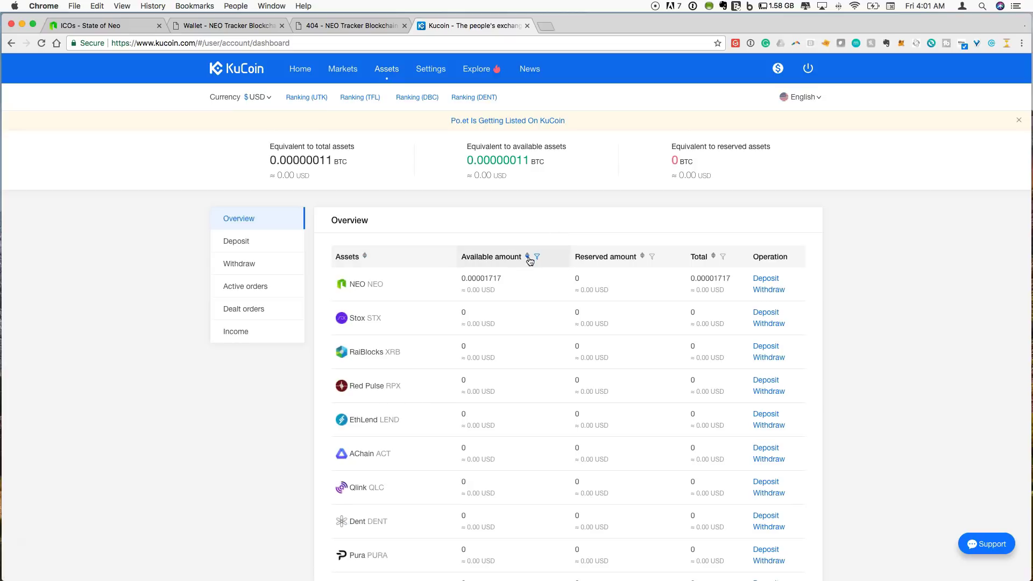
pyautogui.click(528, 258)
pyautogui.click(529, 258)
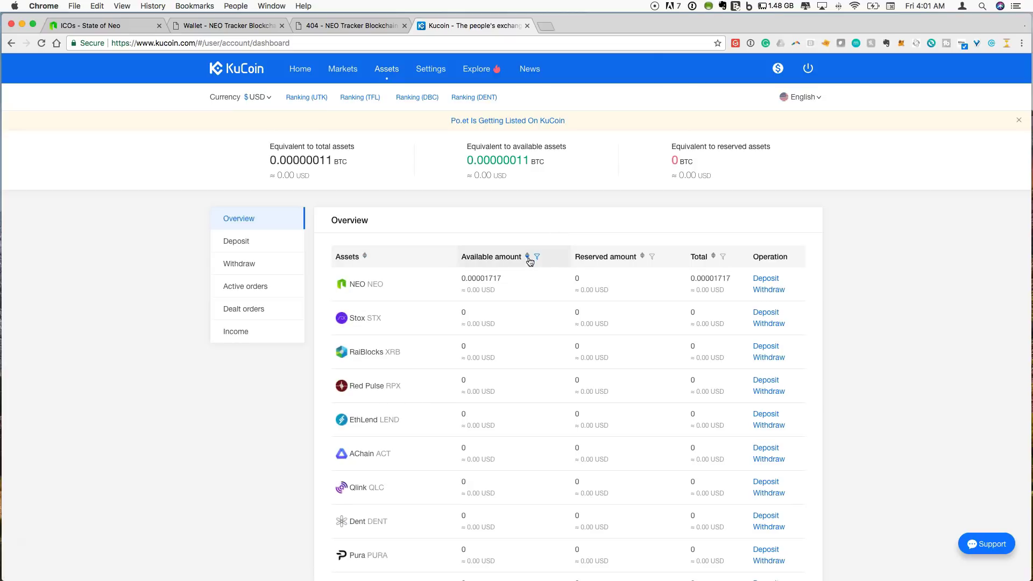